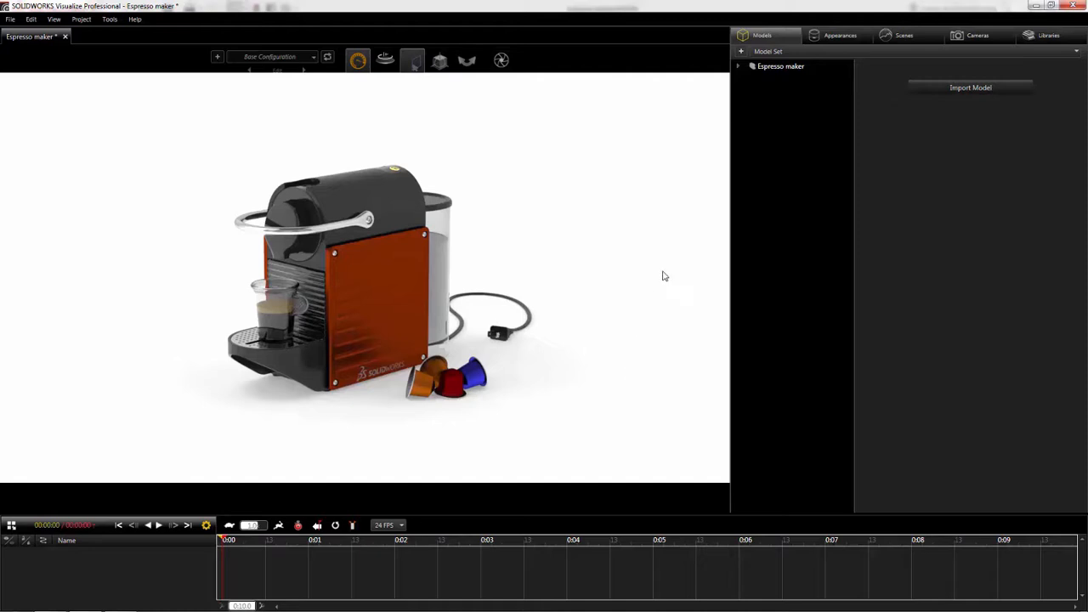
- Group the first four socket button head cap screws of the Espresso maker model, am-1 to am-4, into a new part group
click(741, 66)
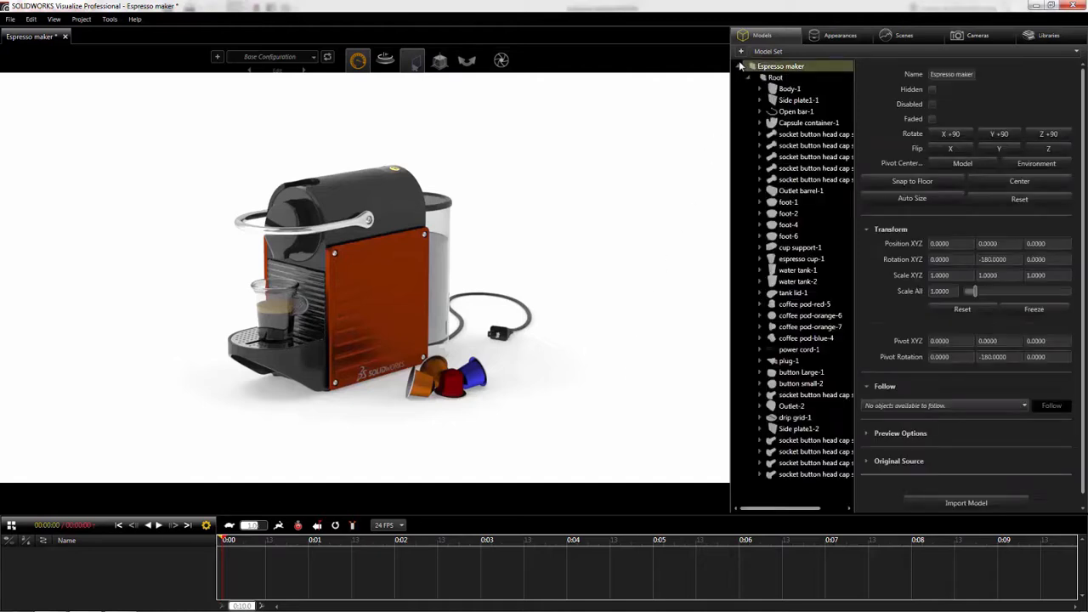
click(791, 135)
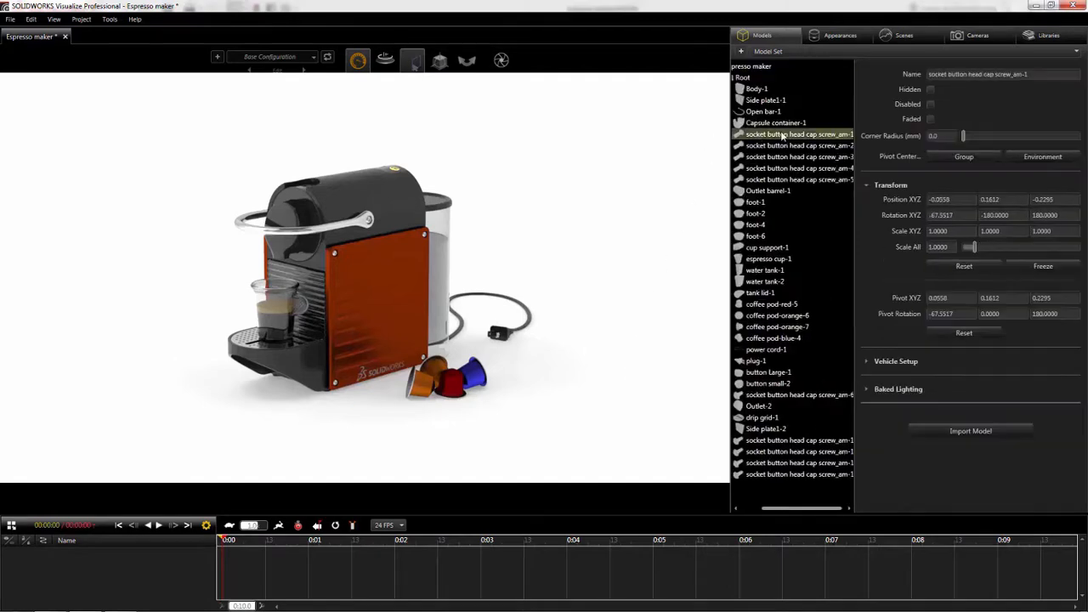
shift+click(783, 168)
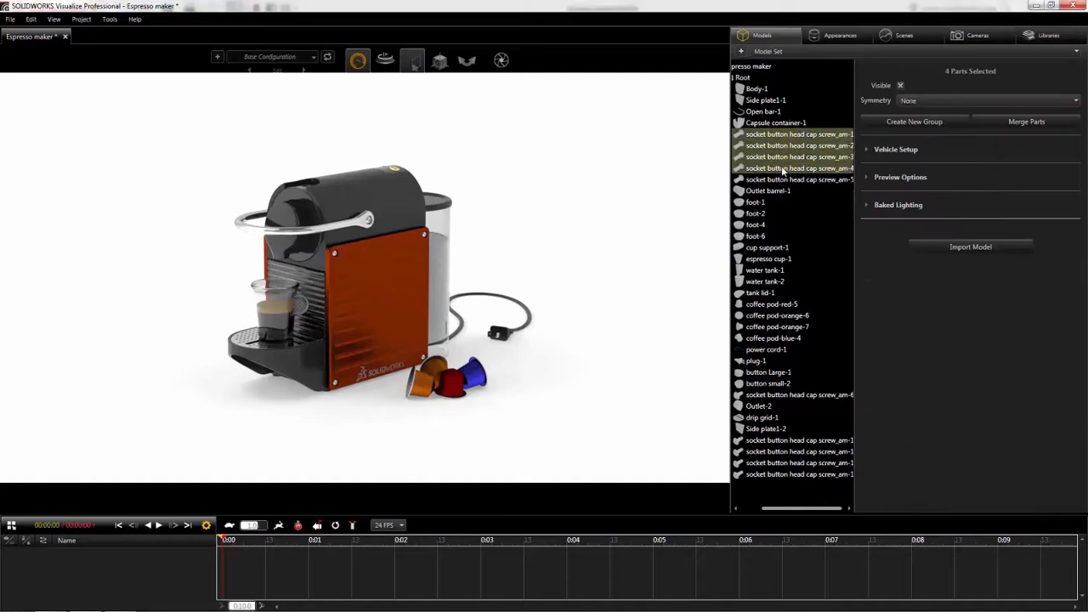
click(891, 124)
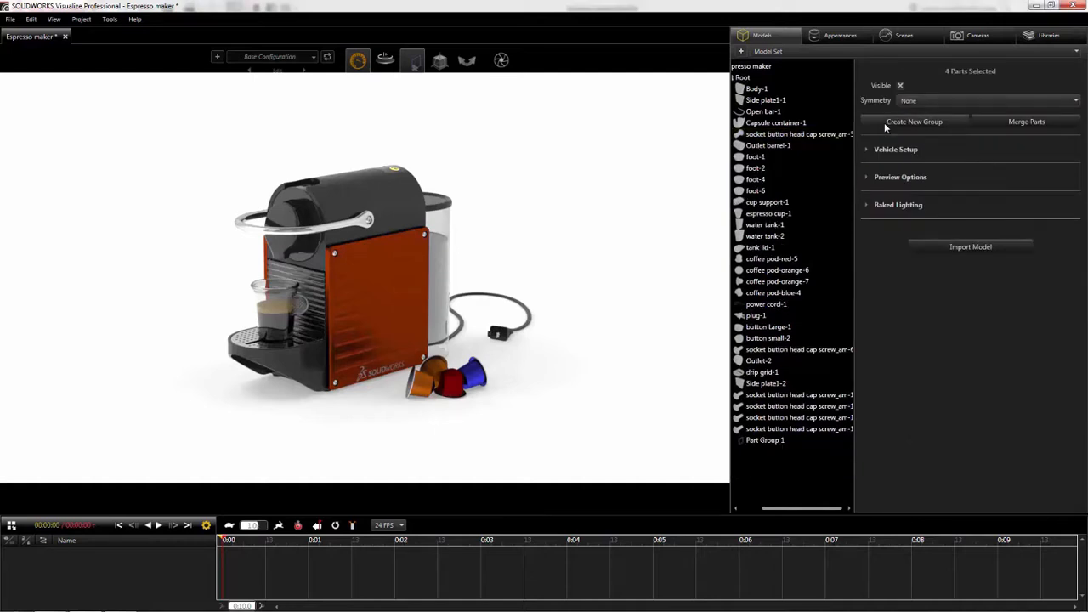
click(631, 247)
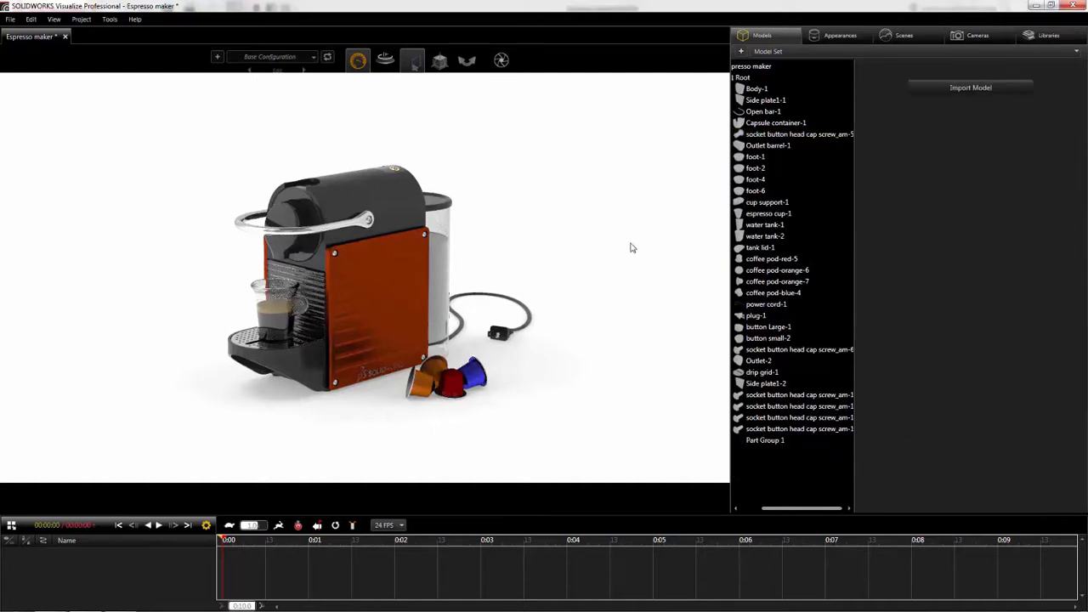
- Merge the two orange satin finish aluminum side plates of the machine into one part
click(402, 288)
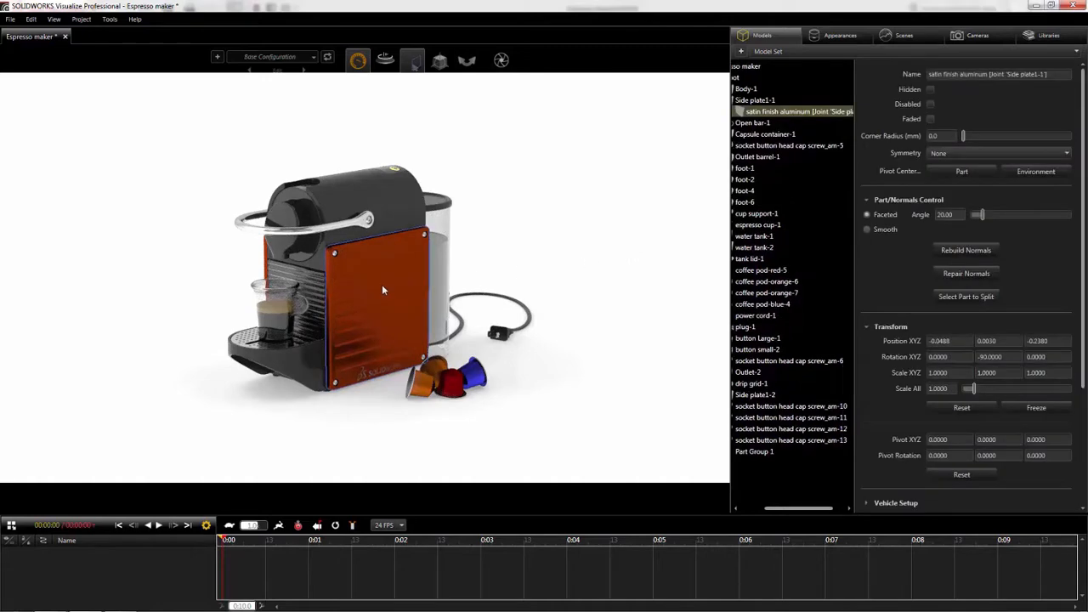
ctrl+click(264, 264)
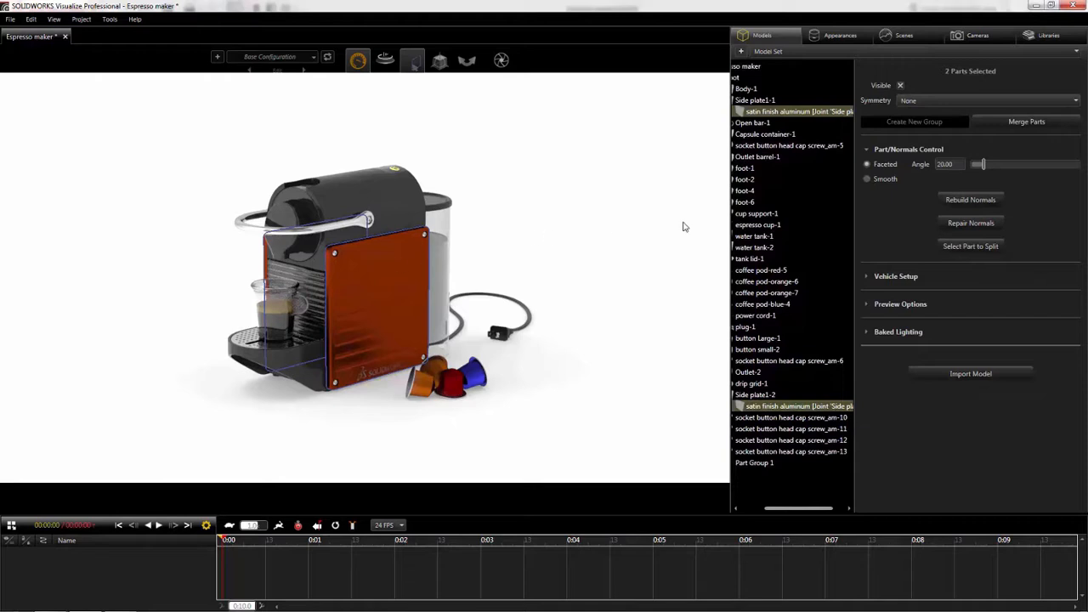
click(1016, 127)
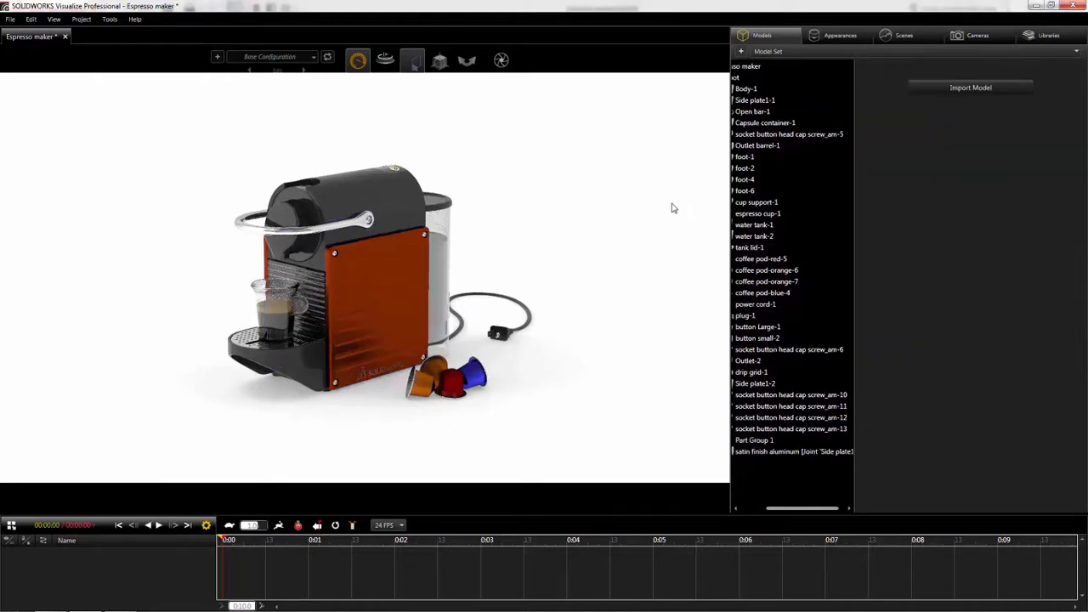
- Open the properties of the satin finish aluminum appearance used on the side plates
click(817, 35)
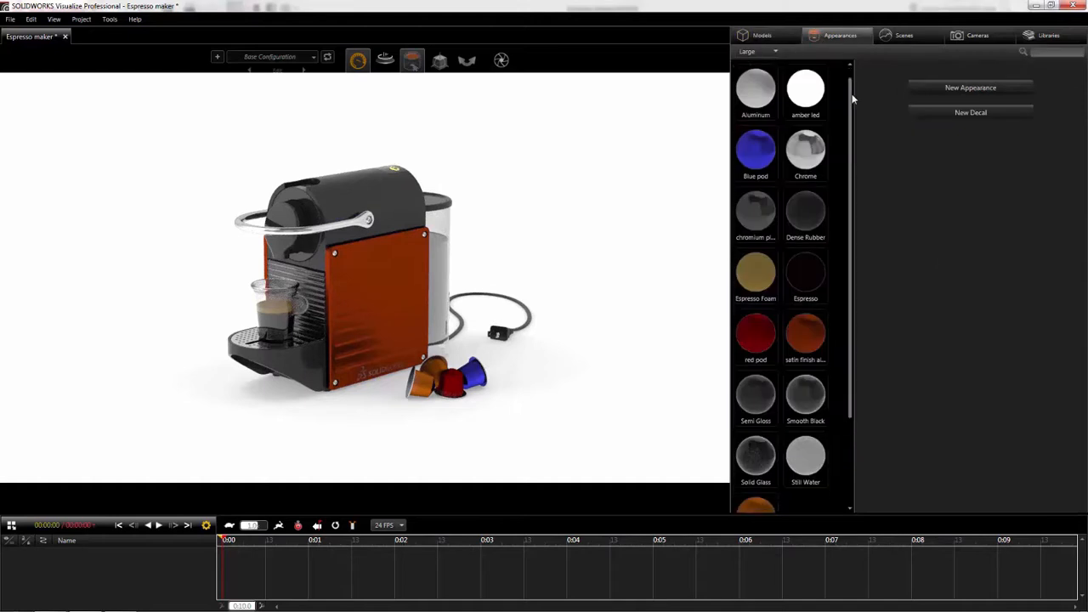
scroll(854, 100, down, 2)
click(806, 271)
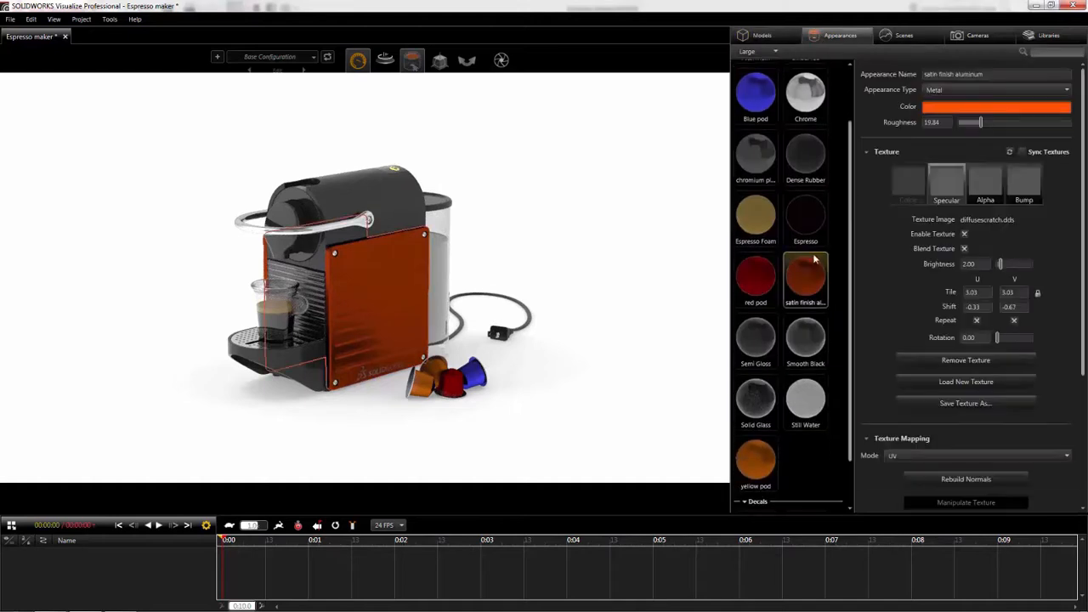
- Try another hue for the satin finish aluminum color and restore the original orange
click(938, 108)
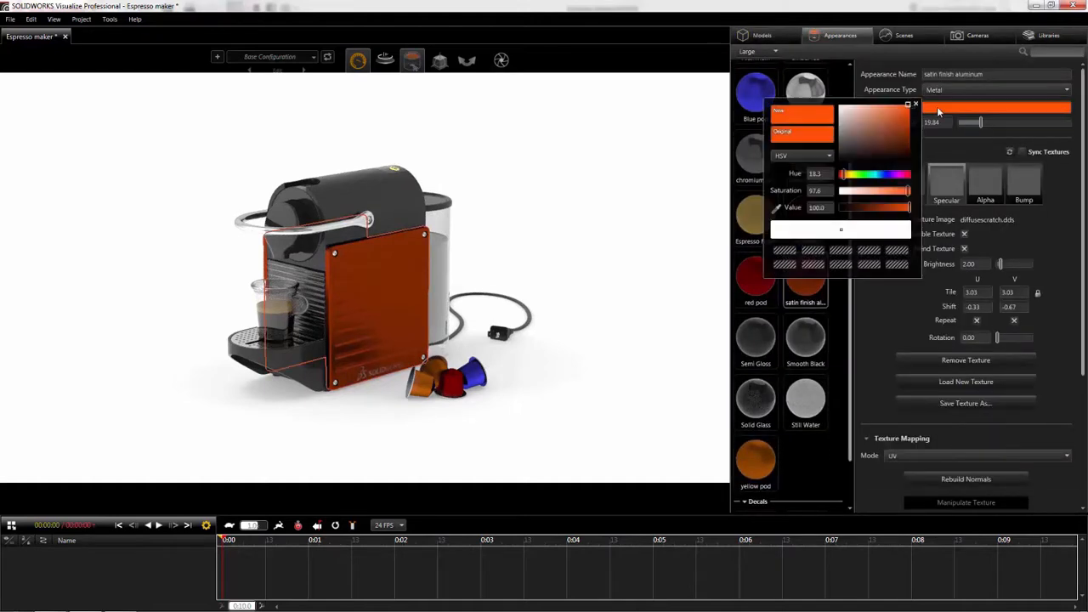
drag(846, 176, 891, 214)
click(807, 134)
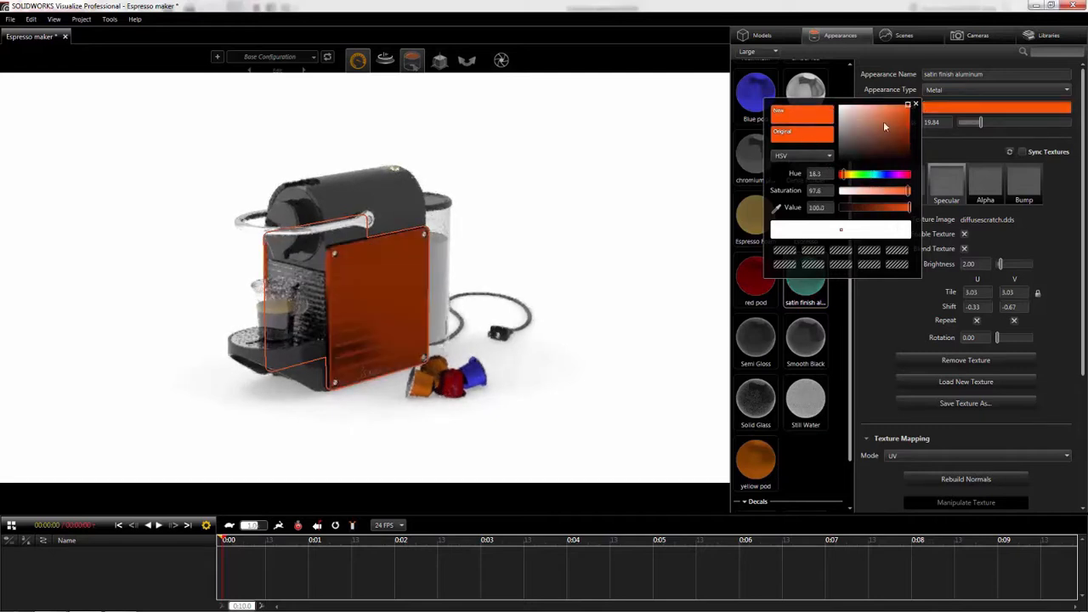
click(918, 105)
- Try lower and higher roughness on the satin finish aluminum appearance and settle on a roughness of 10.00
drag(982, 124, 952, 136)
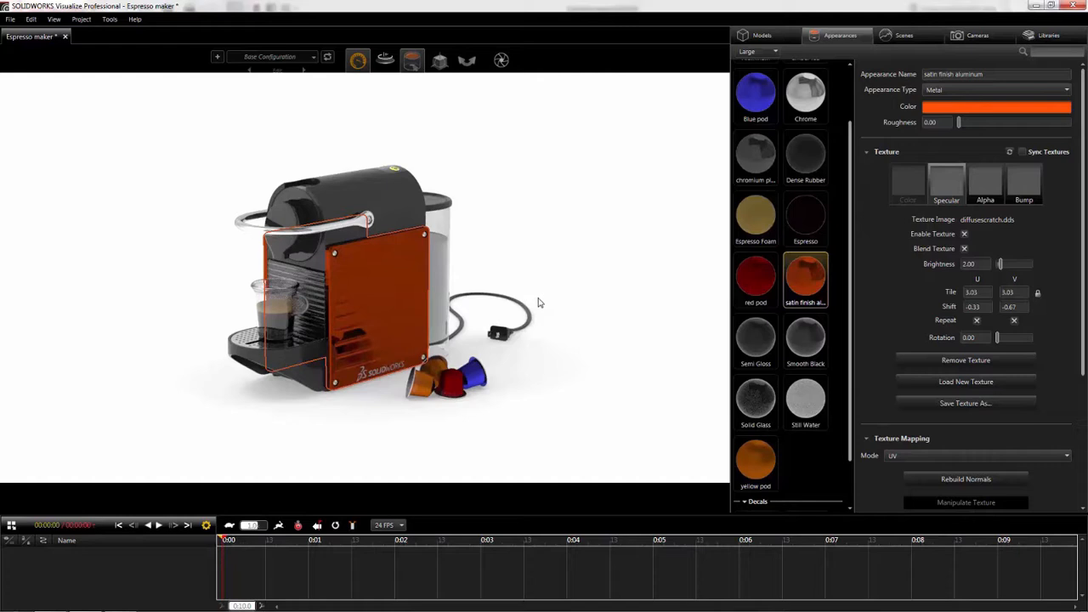
drag(959, 122, 1022, 124)
click(992, 125)
click(991, 125)
click(989, 125)
click(977, 127)
click(972, 127)
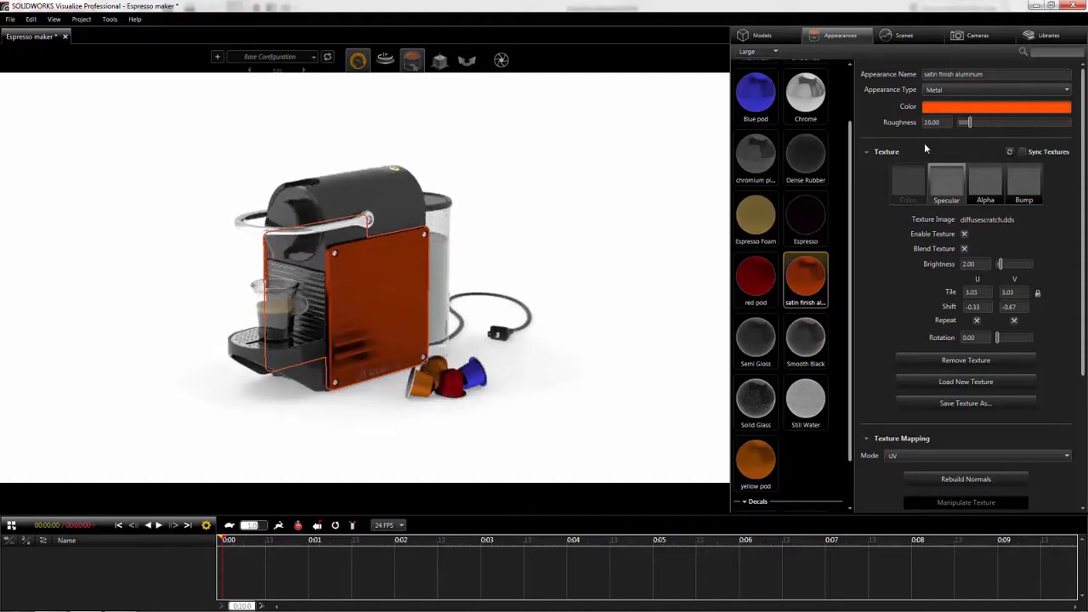
click(556, 172)
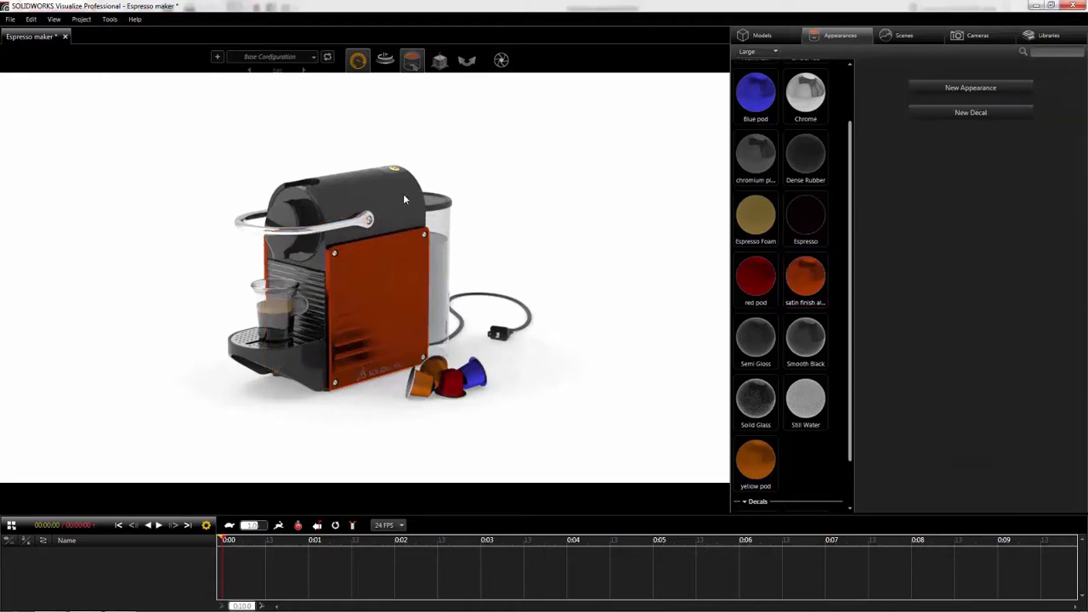
- Try the library's Ultra Gloss plastic on the machine's upper body and replace it with the Molded plastic
middle_click(364, 190)
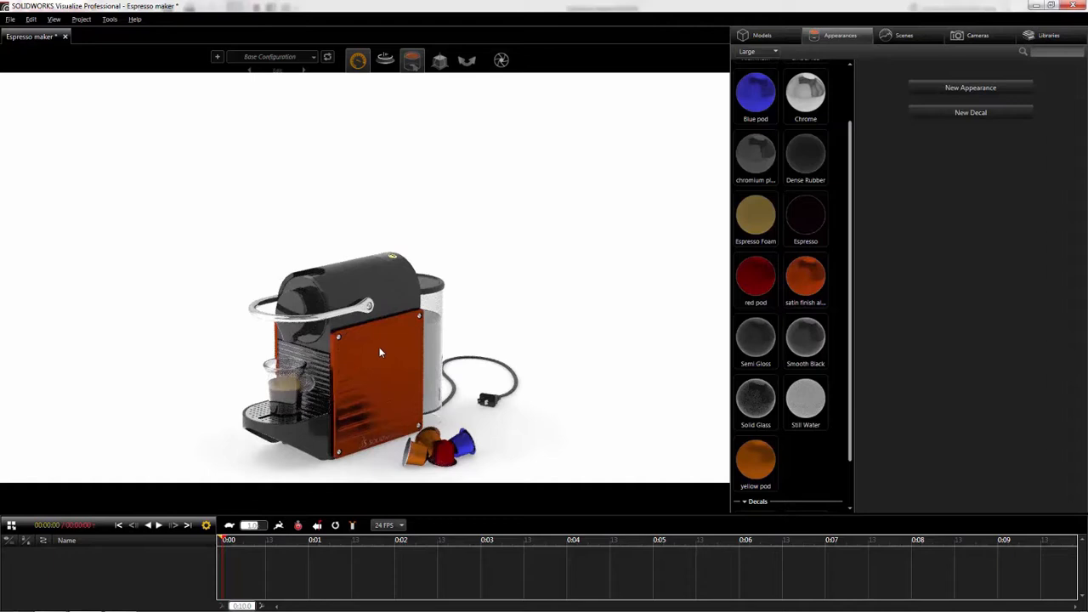
scroll(379, 347, up, 3)
scroll(353, 259, up, 3)
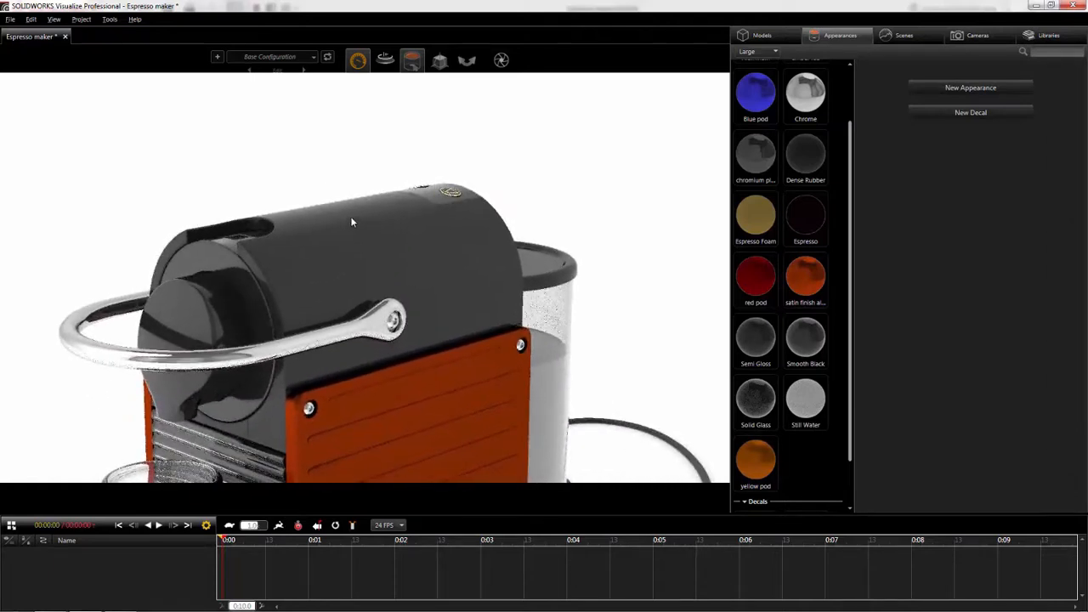
click(1036, 36)
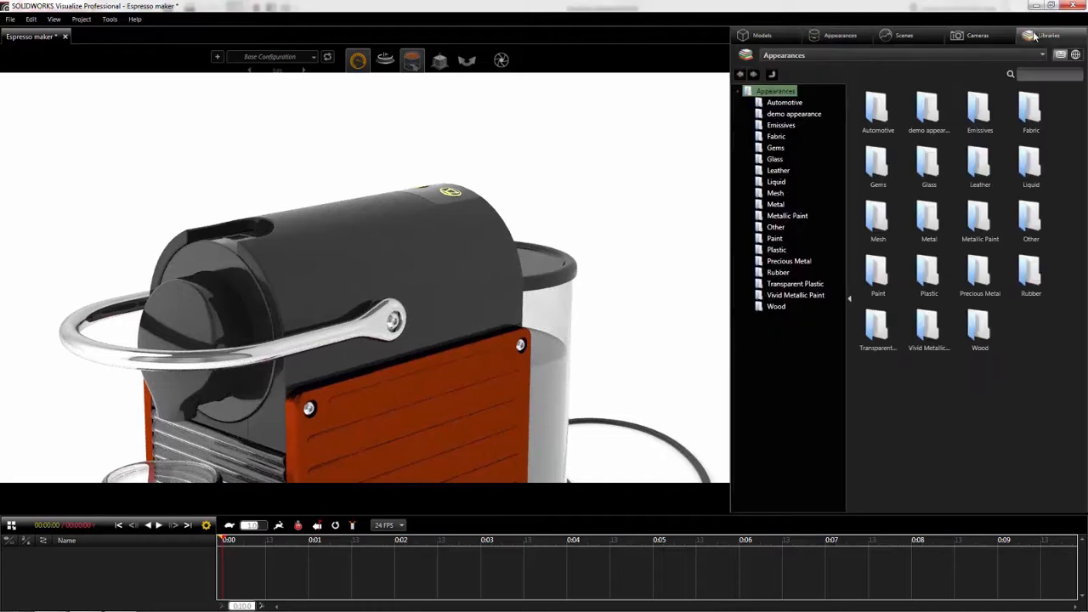
click(777, 250)
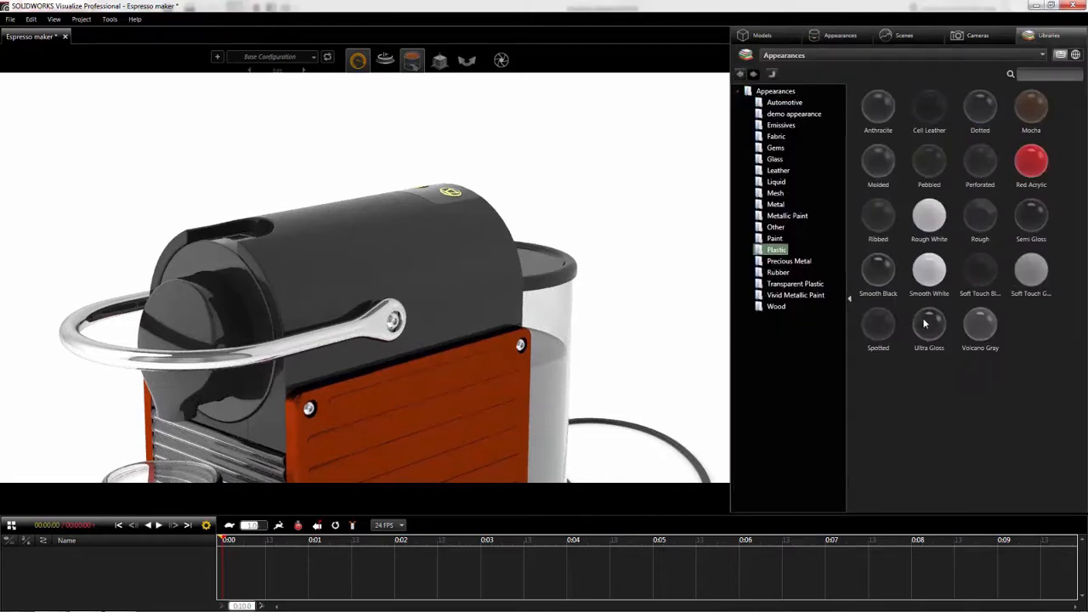
drag(929, 330, 413, 246)
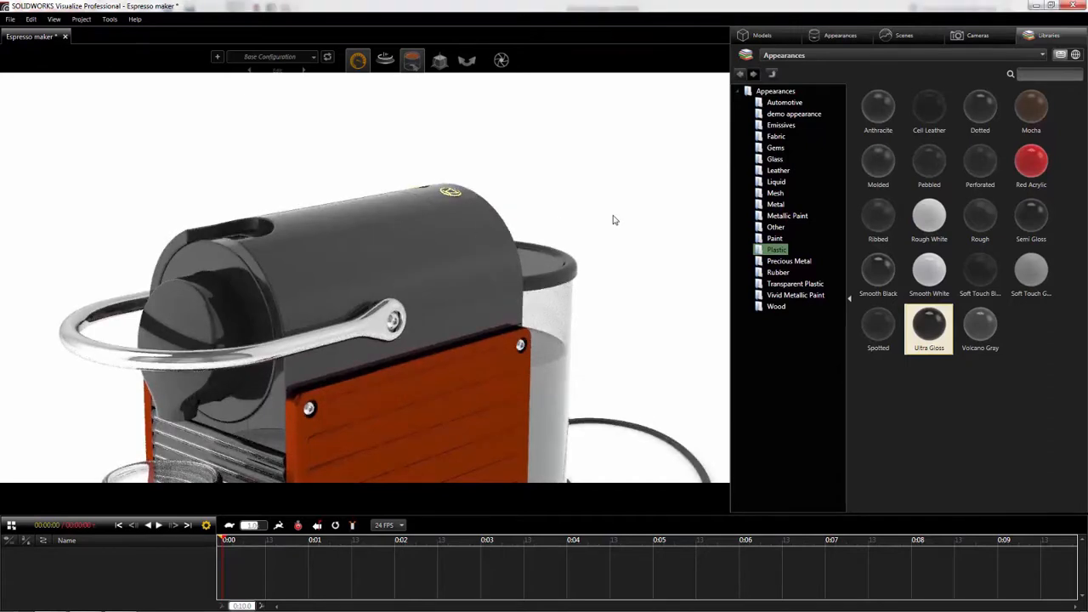
drag(875, 168, 450, 246)
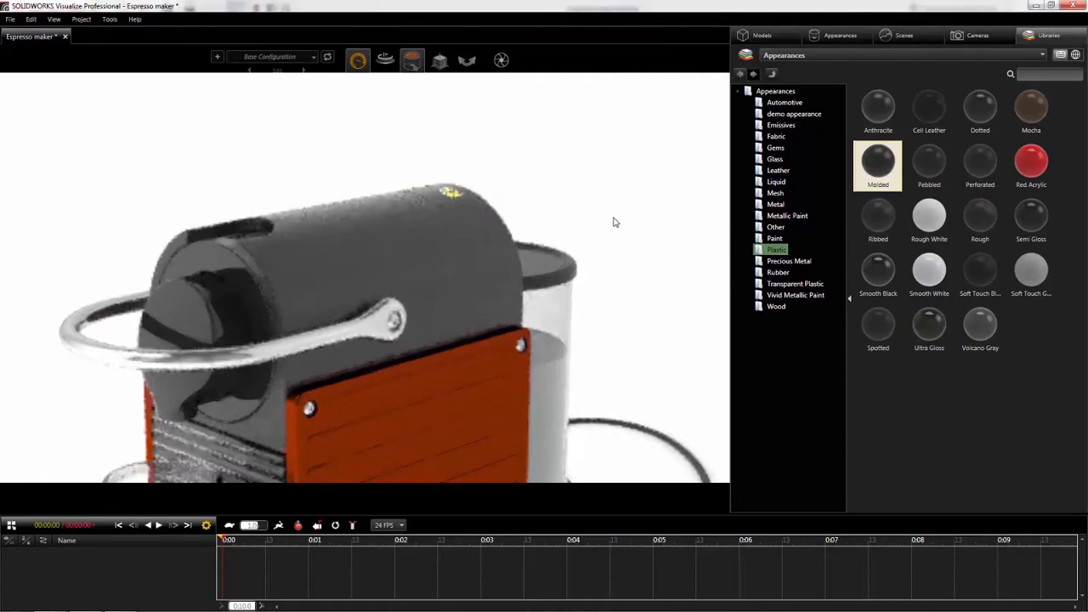
- Turn off Invert Bump for the Molded appearance's bump texture, try a bump strength of about 7.86, and reset the strength to 1.00
click(828, 37)
drag(851, 138, 849, 183)
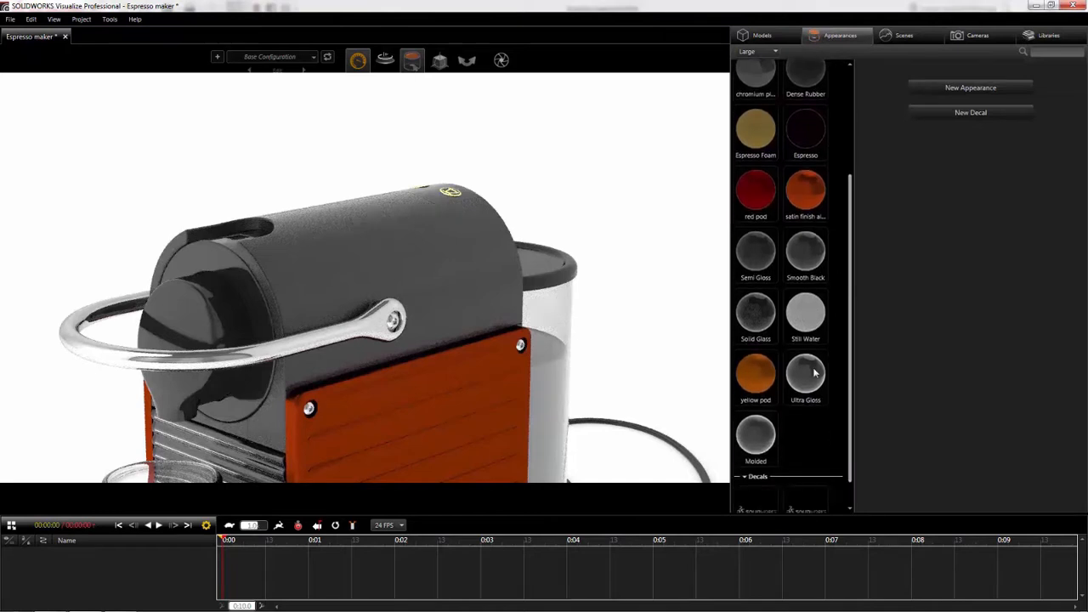
click(756, 435)
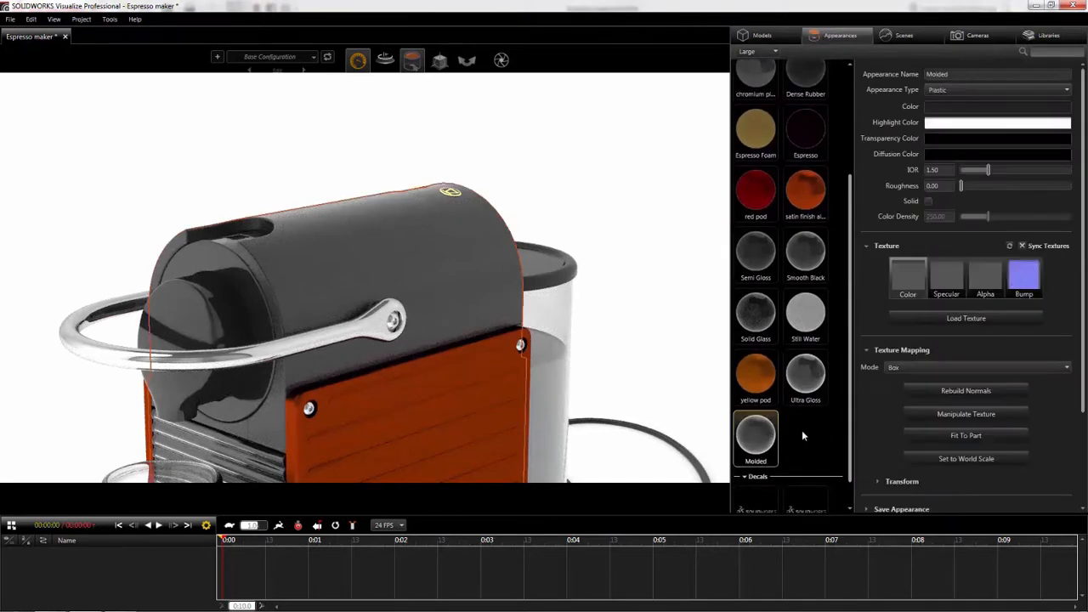
click(1026, 283)
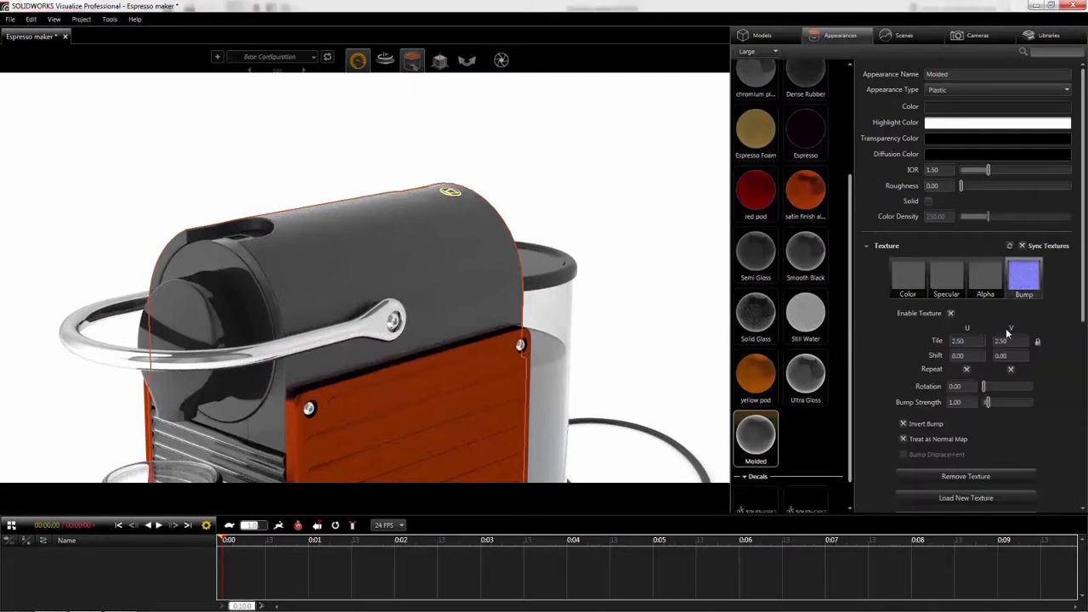
drag(988, 404, 1021, 402)
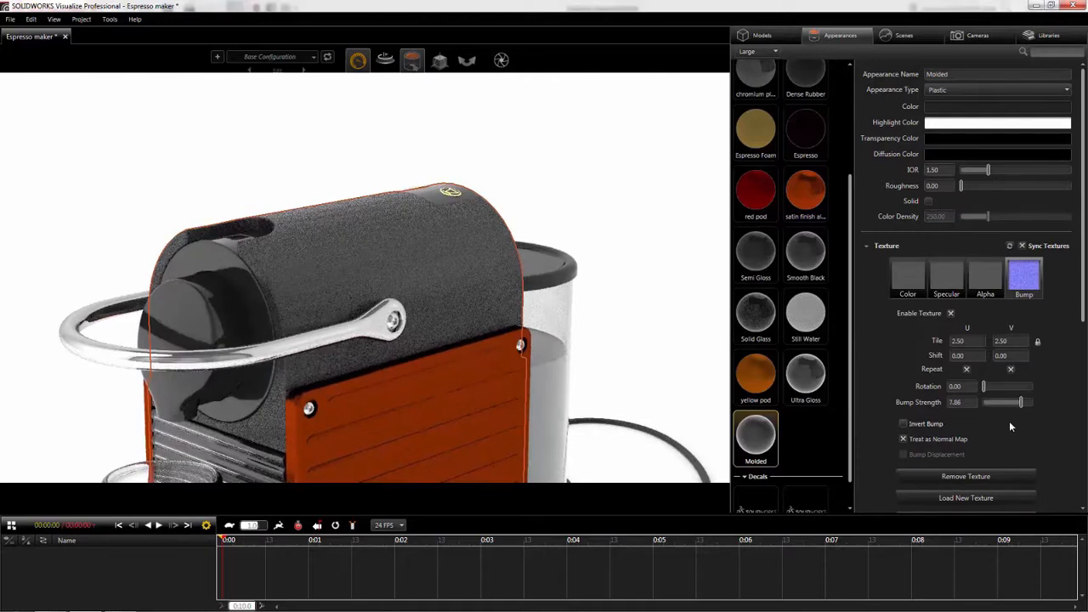
double_click(965, 404)
text(1)
key(Return)
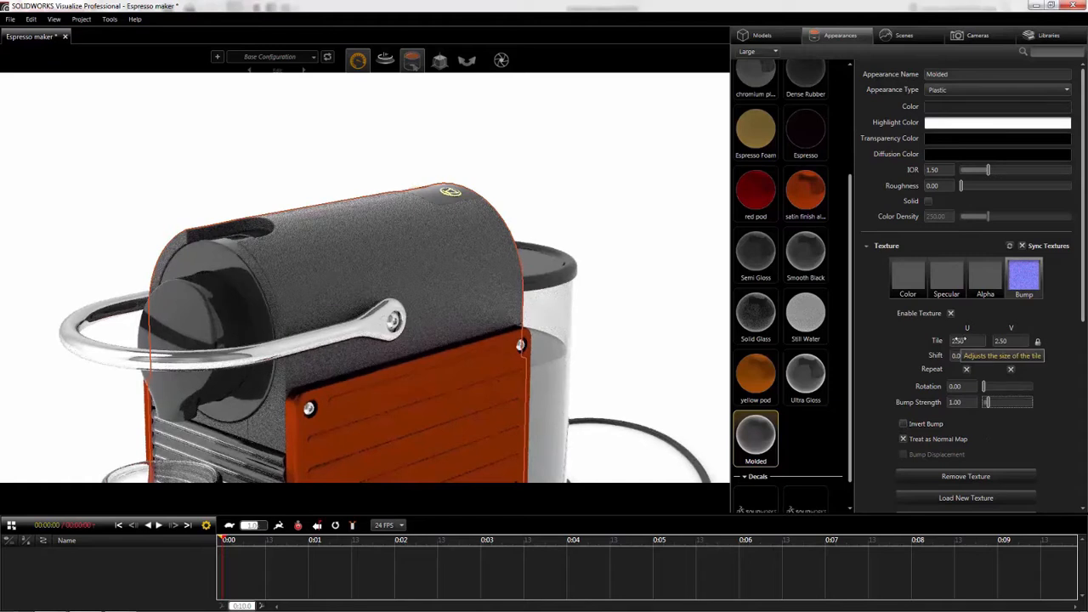
- Set the Molded bump texture's tiling to 5.00 in U and V and its bump strength to 0.50
text(0.81)
key(Return)
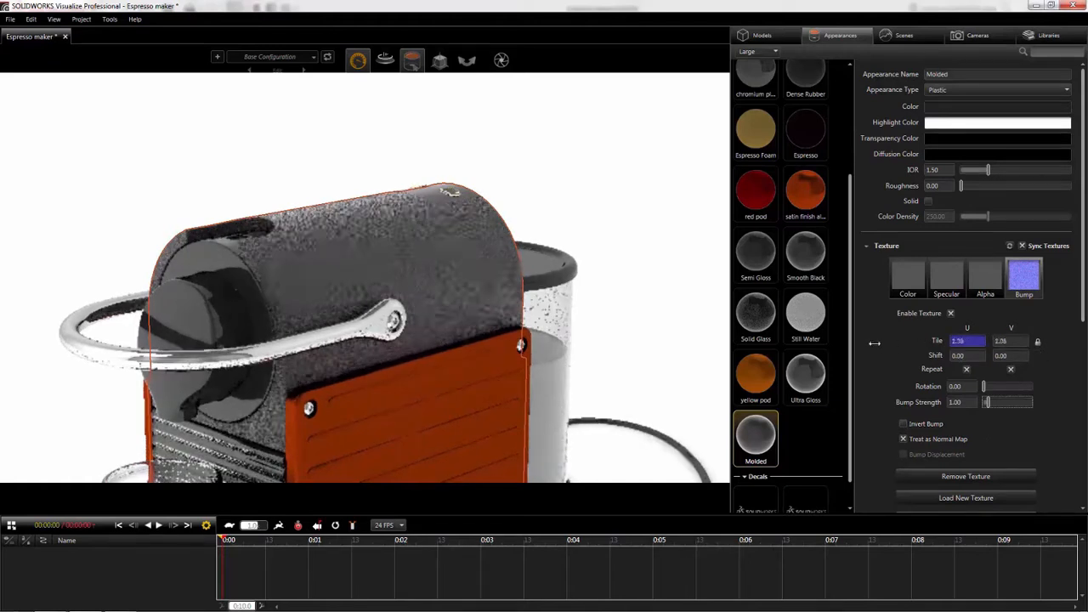
click(927, 340)
text(5)
key(Tab)
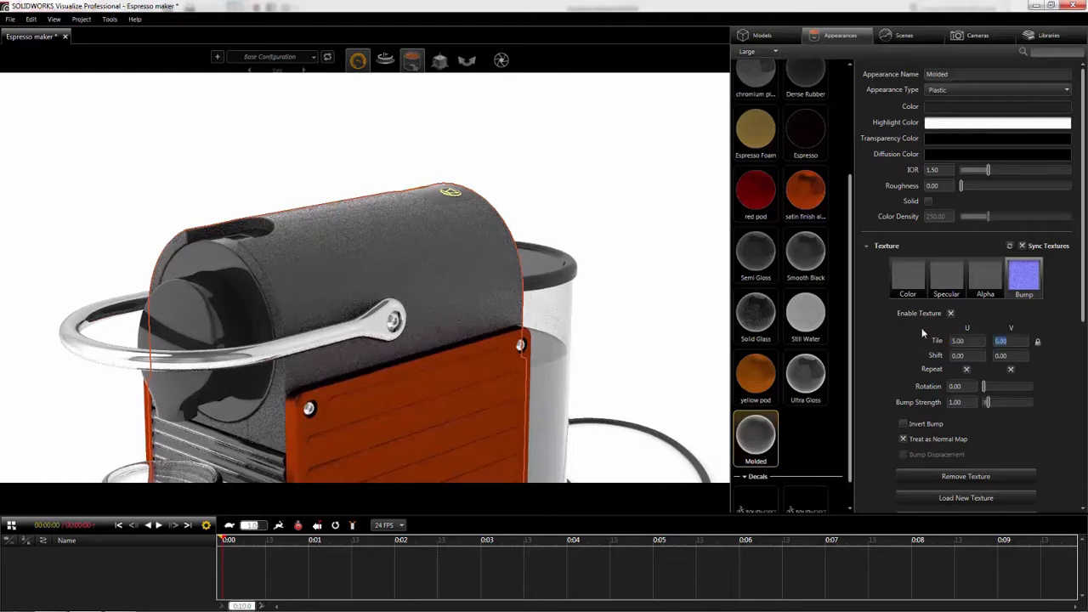
double_click(953, 402)
text(.5)
key(Tab)
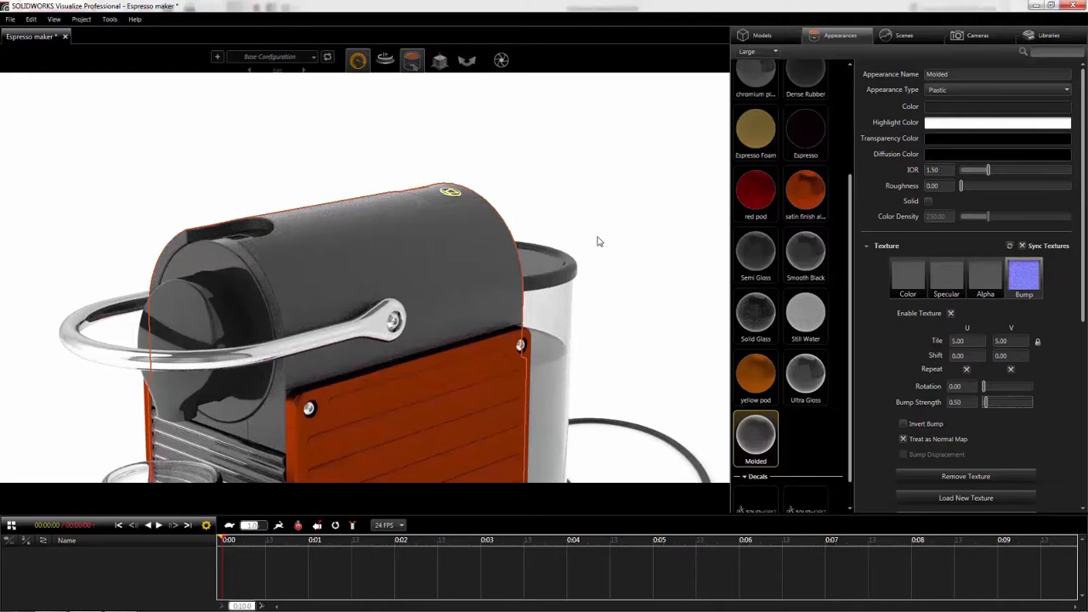
click(599, 239)
- Bring the whole machine back into view and add a new configuration named Orange
alt+right_drag(601, 249, 611, 333)
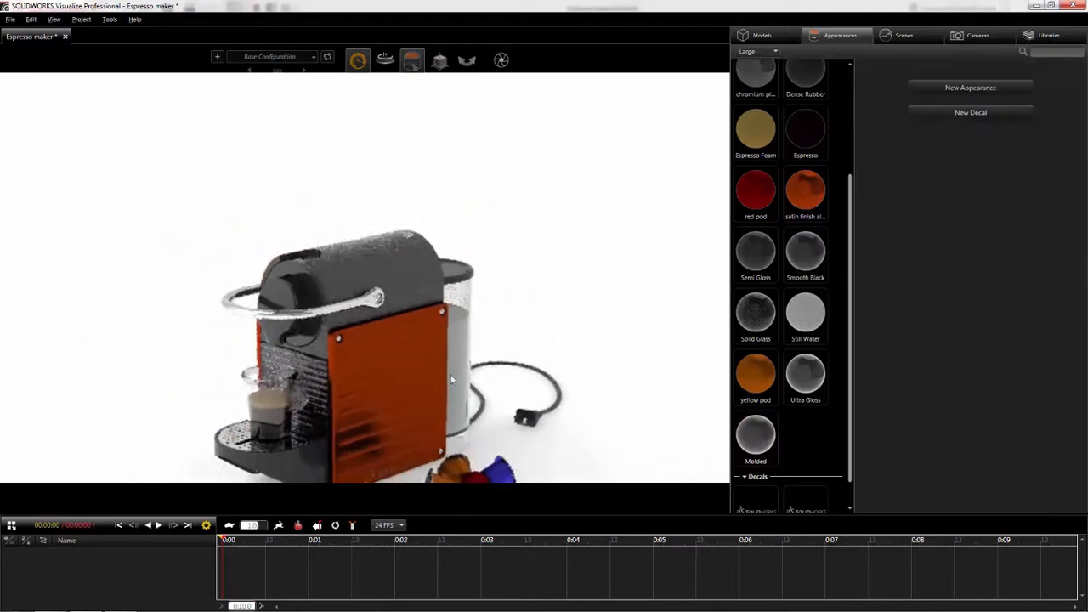
alt+middle_drag(404, 413, 415, 327)
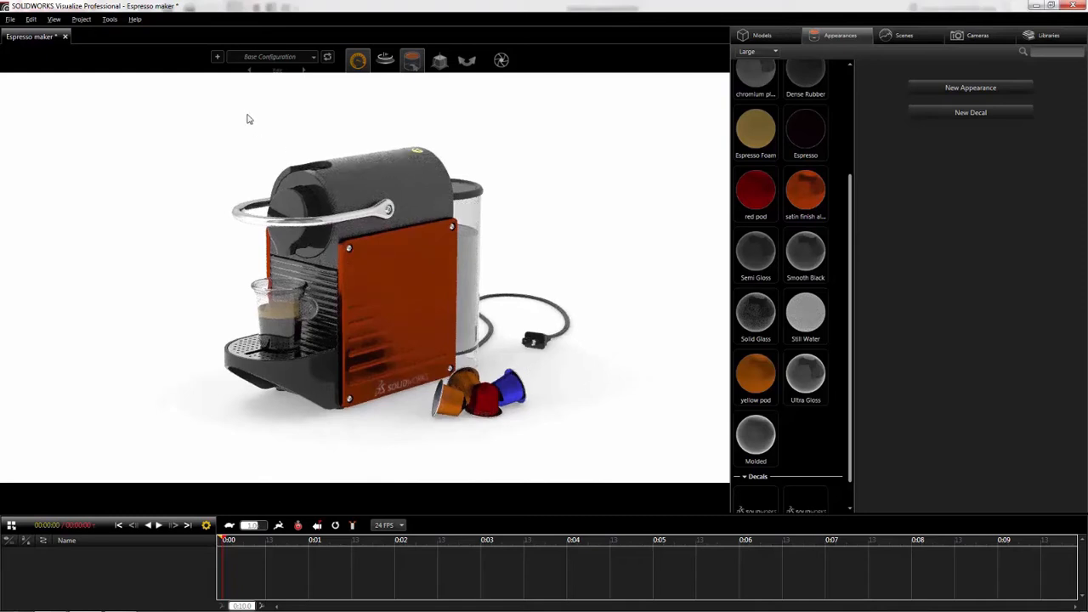
click(217, 60)
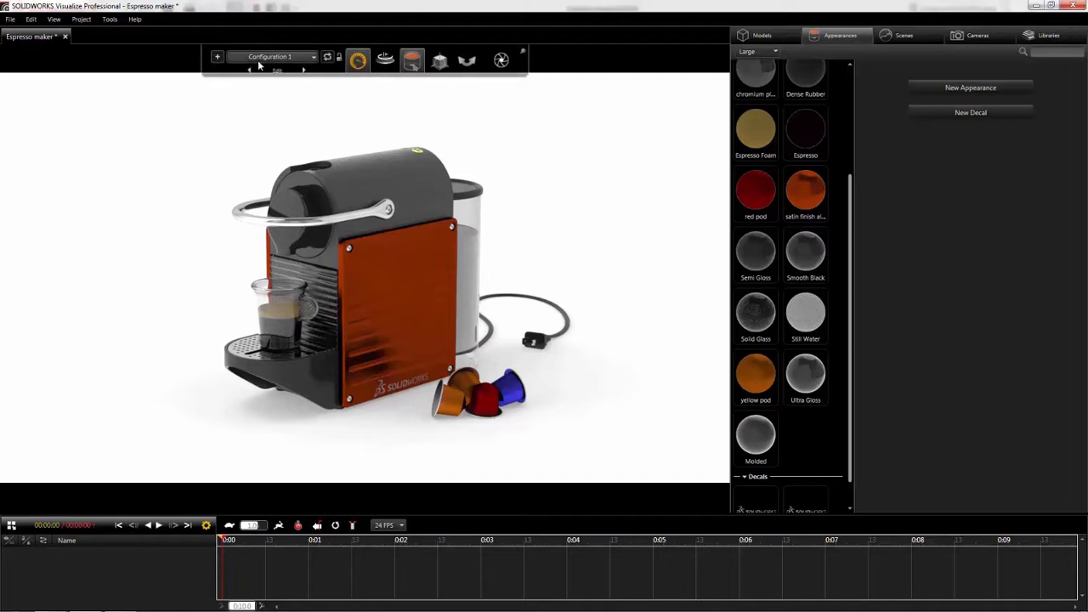
click(281, 72)
click(286, 100)
text(Orange)
key(Return)
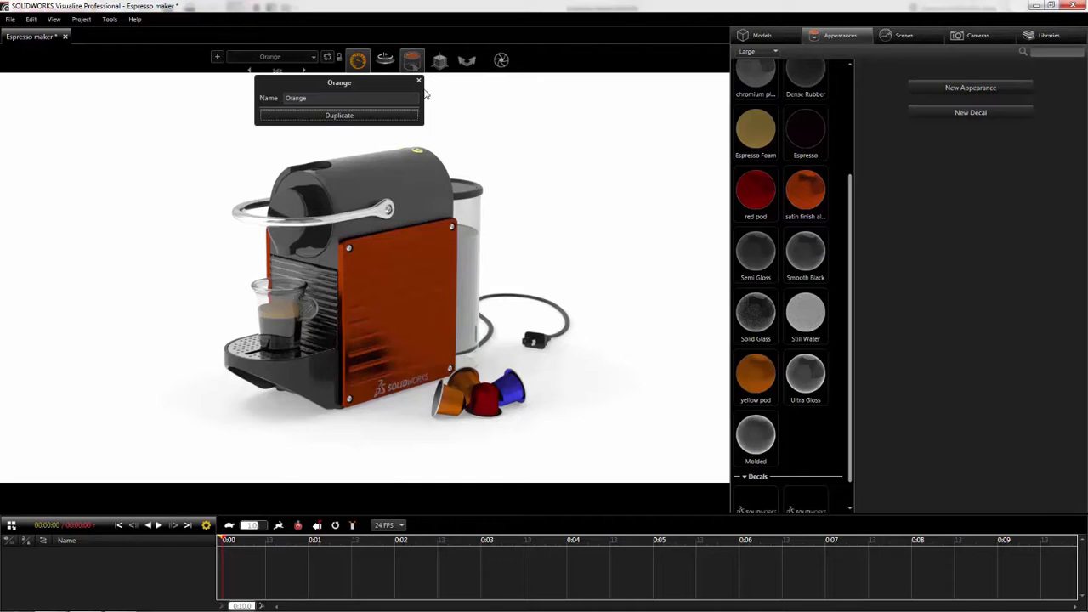
- Add another configuration to the project and name it Green
click(216, 57)
click(276, 70)
click(285, 99)
text(Green)
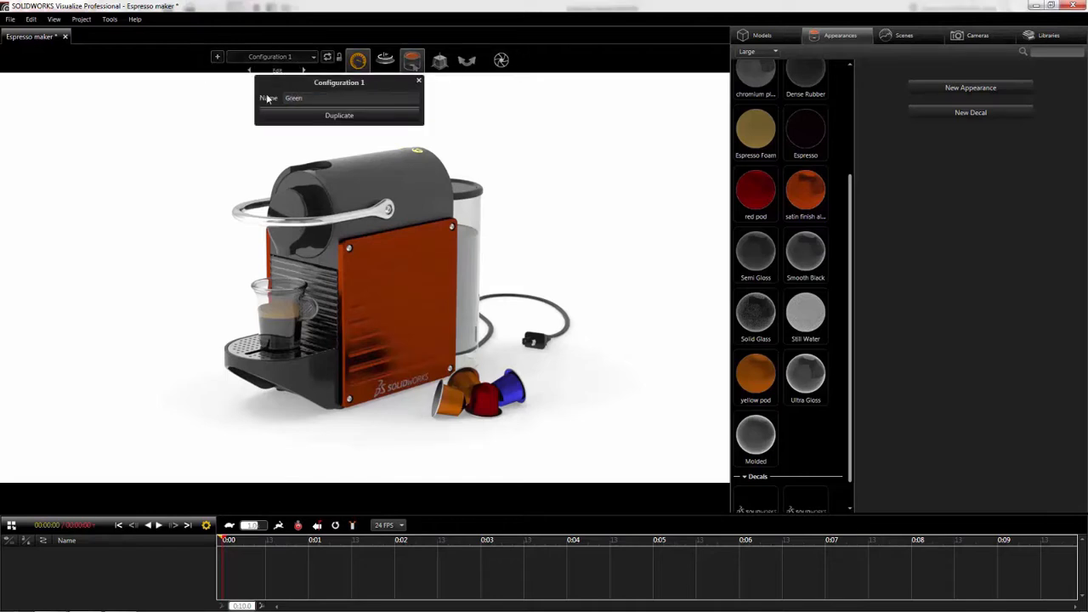
key(Return)
click(419, 82)
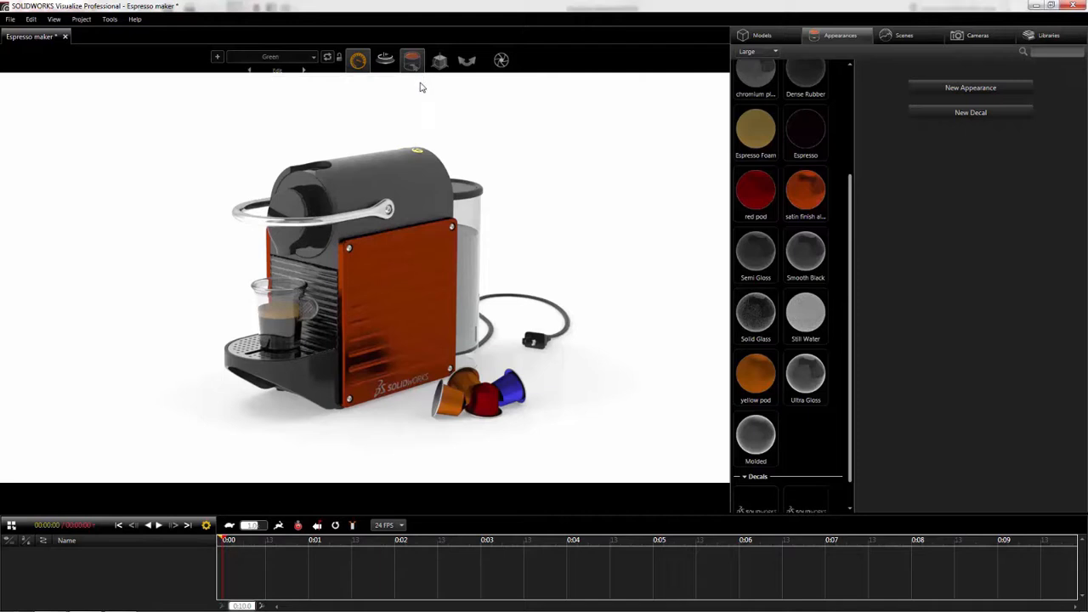
- Duplicate the orange satin finish aluminum appearance and select the copy for editing
click(806, 191)
key(ctrl+c)
key(ctrl+v)
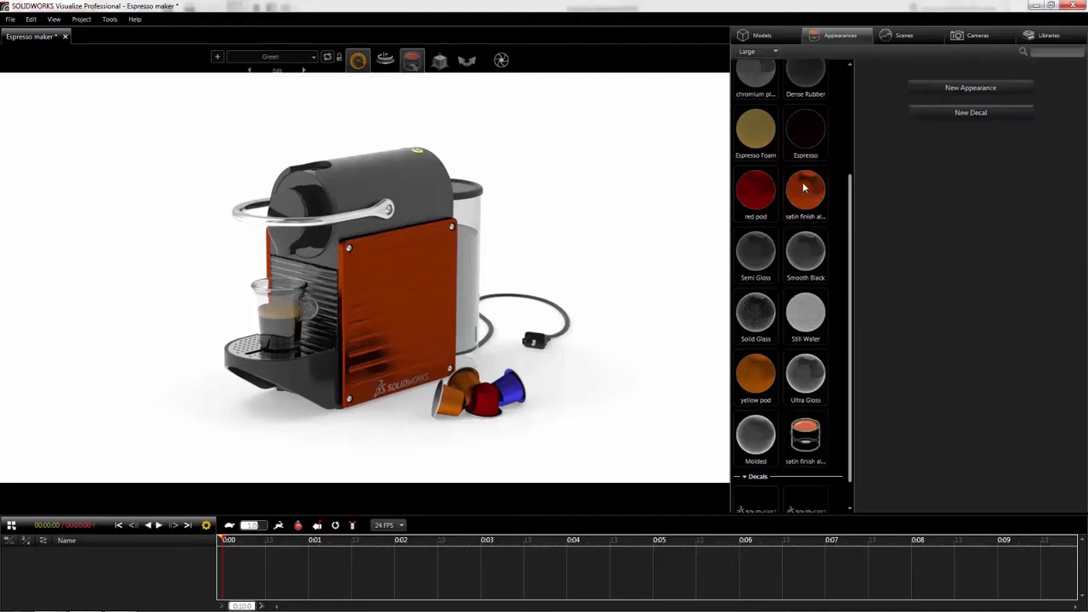
click(811, 441)
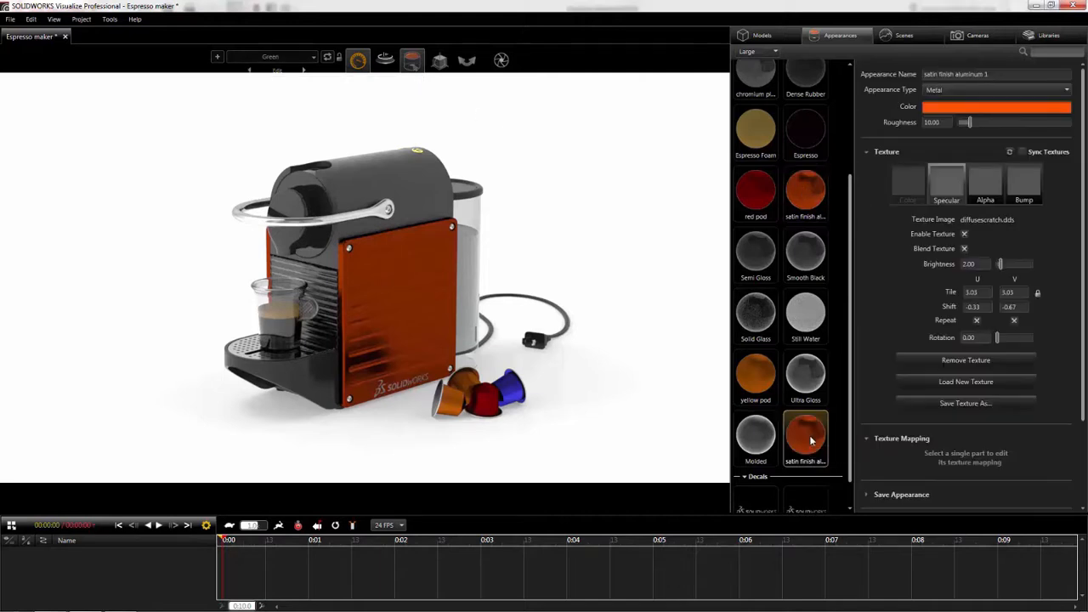
- Recolor the duplicated satin finish aluminum teal with hue 180, saturation 90 and value 70
click(936, 112)
text(180)
key(Tab)
text(90)
key(Tab)
text(70)
key(Return)
- Apply the teal satin finish aluminum to the machine's side panel and set it in the current Green configuration
drag(806, 435, 393, 303)
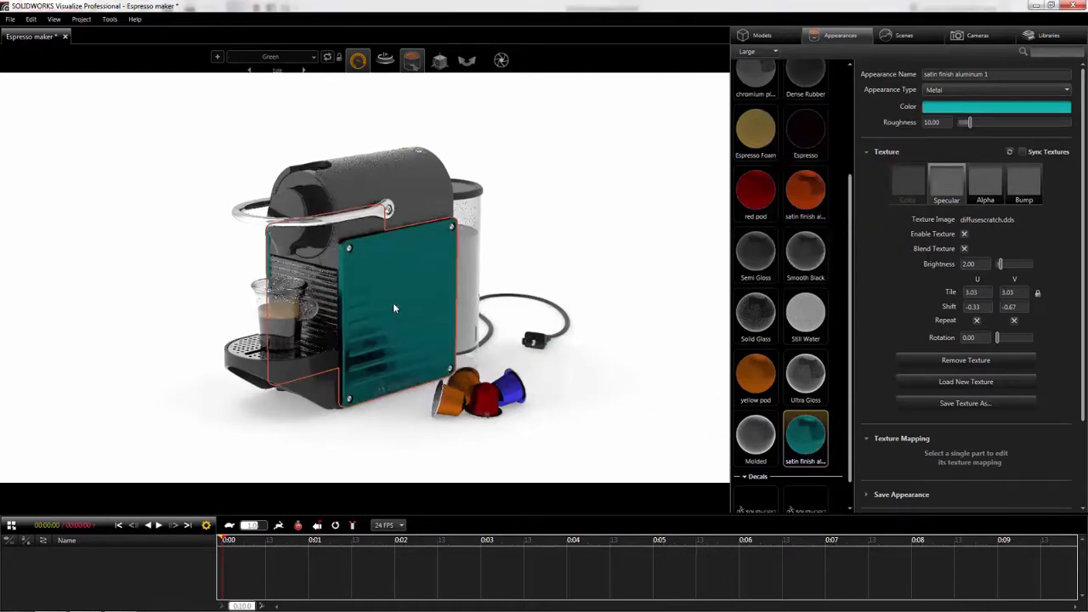
right_click(810, 432)
mouse_move(811, 427)
click(680, 429)
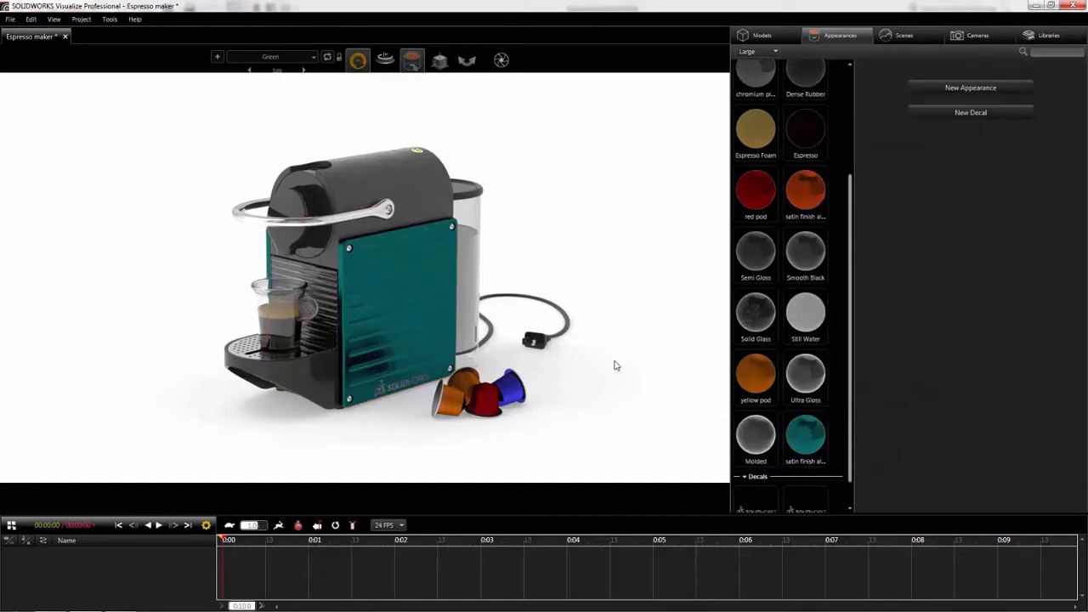
- Add a third new configuration and name it Charcoal
click(218, 57)
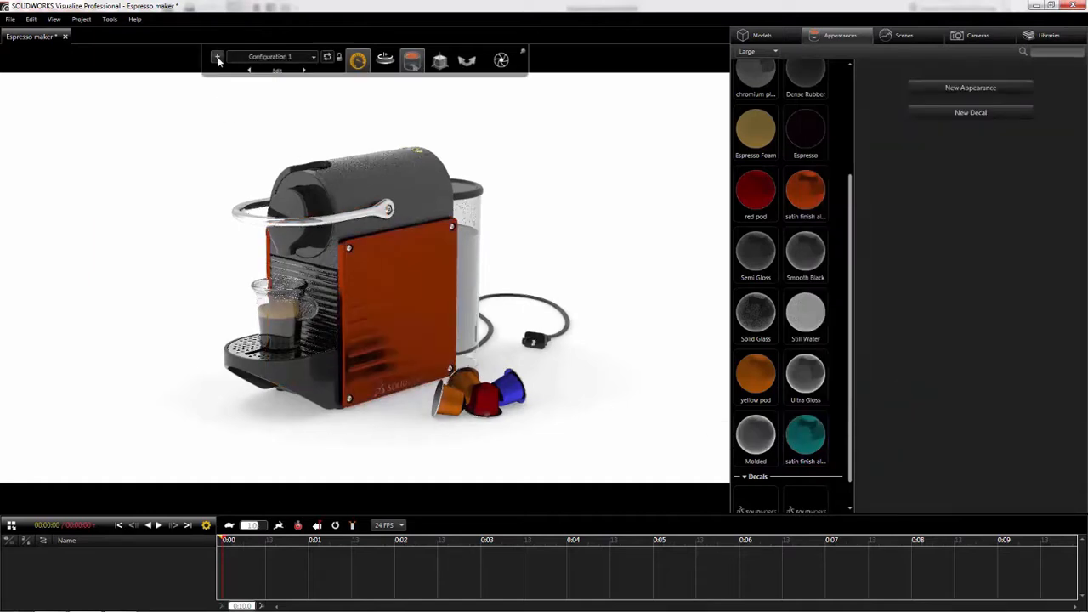
click(278, 70)
text(Charcoal)
click(419, 81)
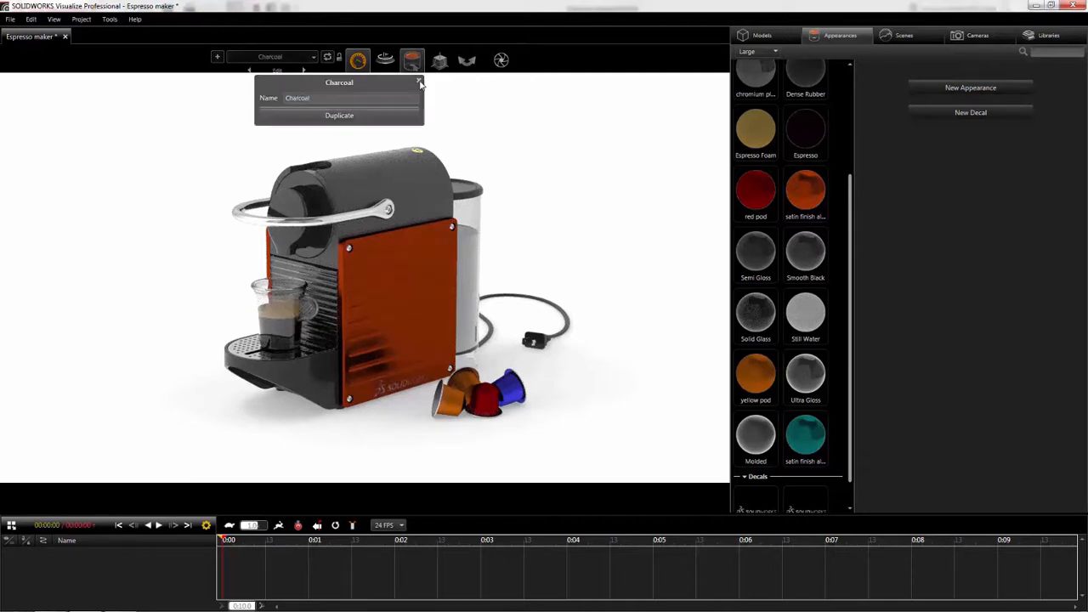
- Duplicate the orange satin finish aluminum appearance again and recolor the copy gray with saturation 0 and value 37
click(808, 202)
key(ctrl+c)
key(ctrl+v)
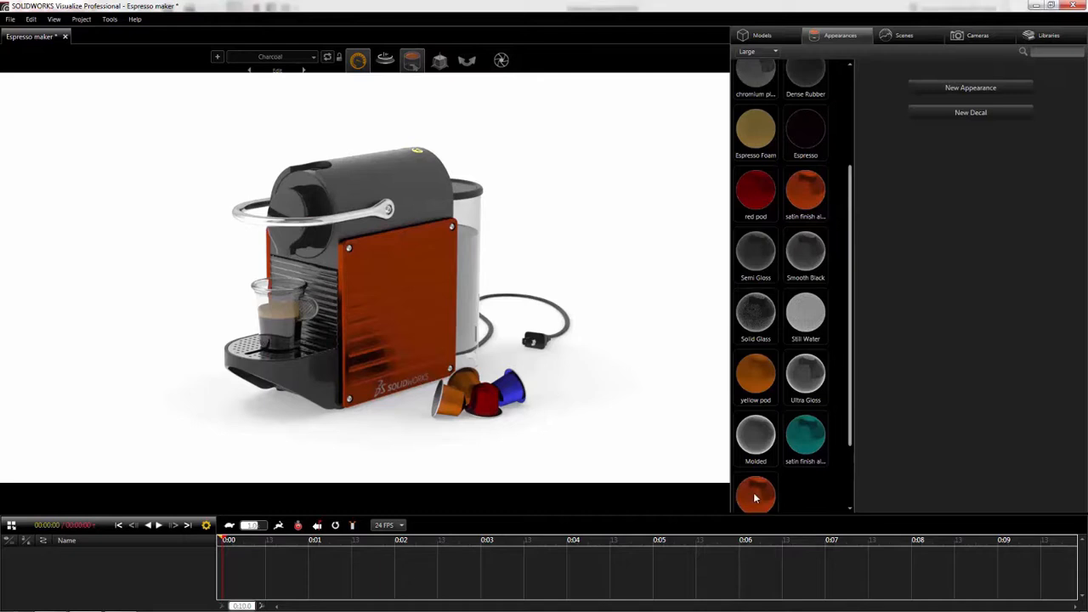
click(753, 492)
click(937, 108)
drag(877, 122, 824, 141)
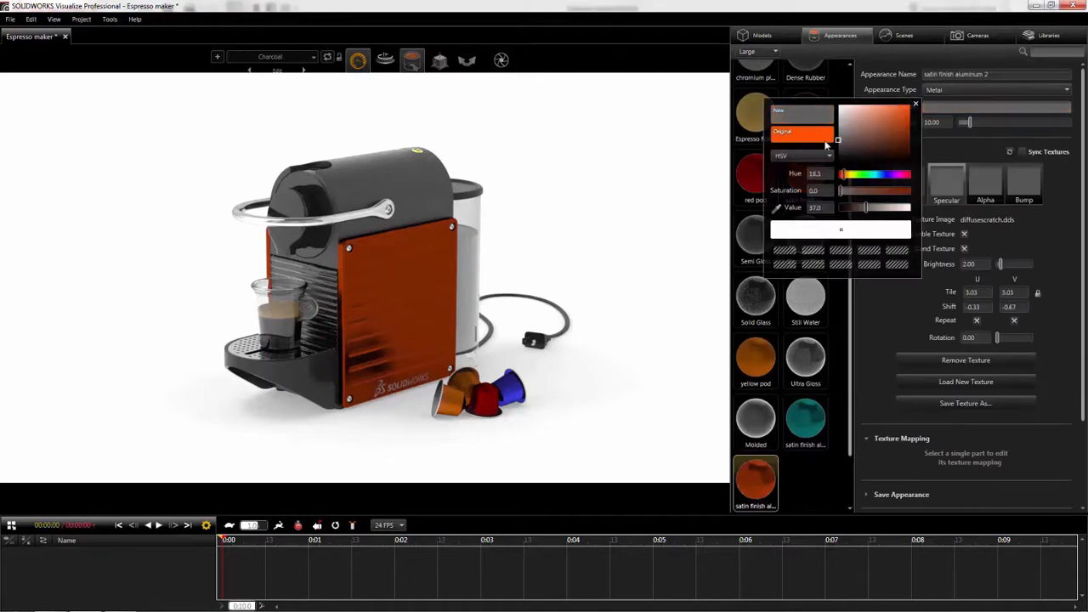
click(919, 105)
- Apply the gray satin finish aluminum to the side panel and set it in the current Charcoal configuration
drag(761, 478, 382, 308)
right_click(750, 477)
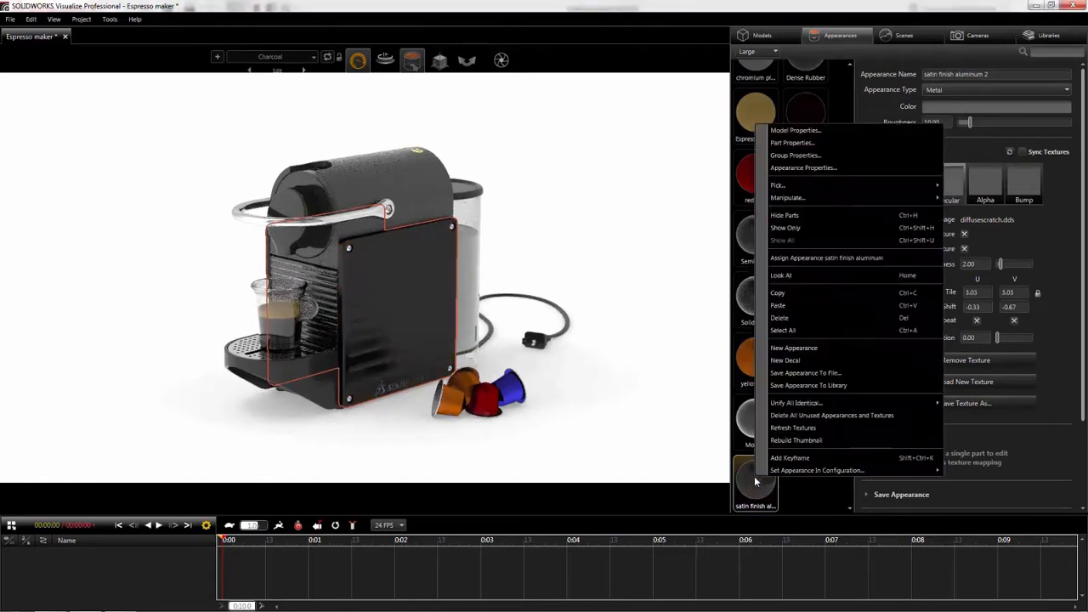
mouse_move(777, 471)
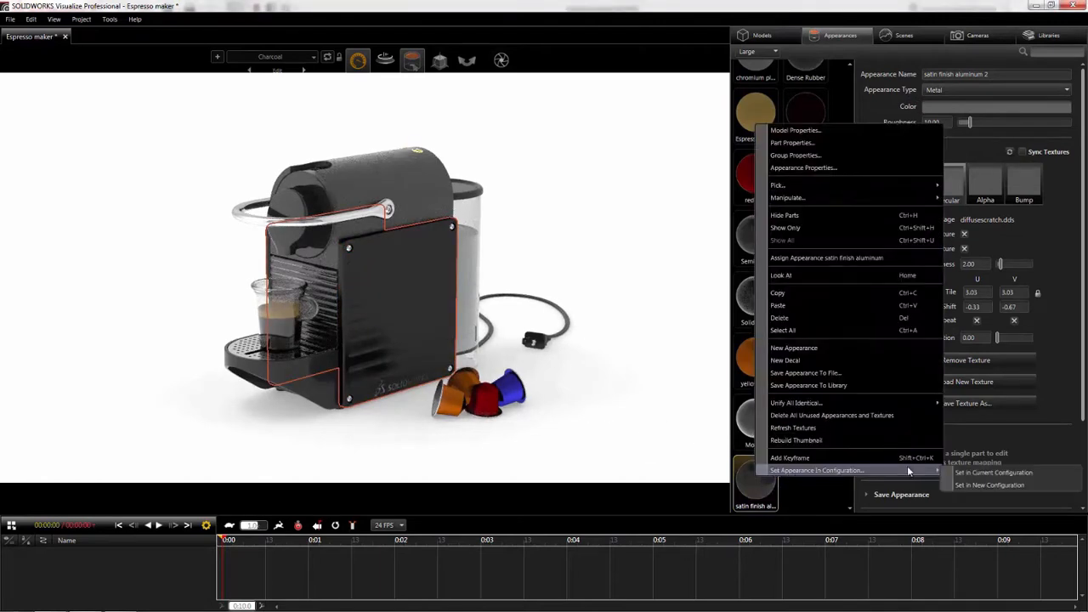
click(978, 475)
click(819, 490)
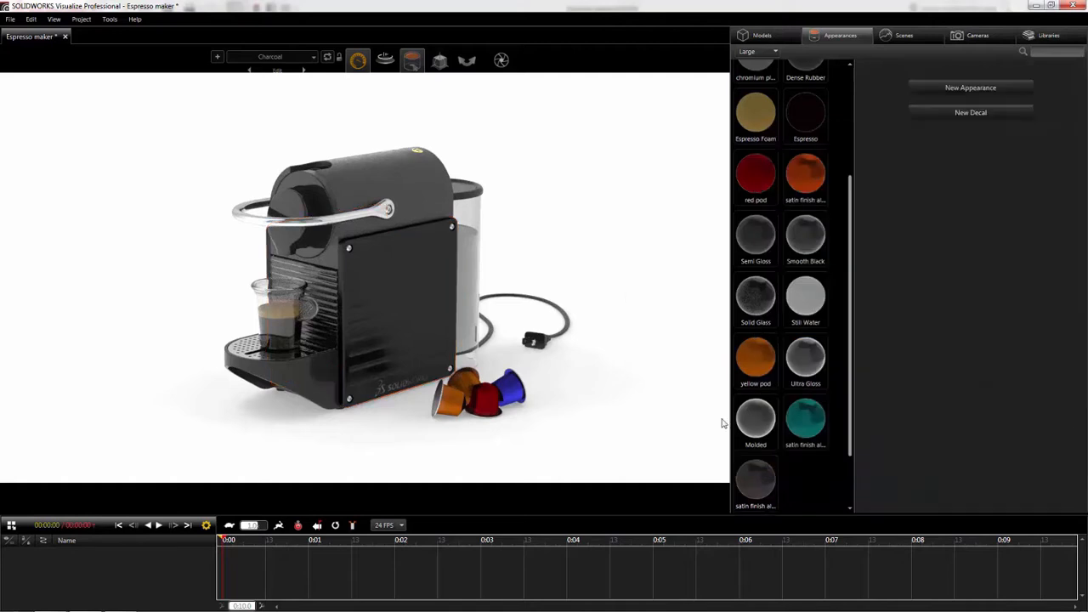
- Cycle through the saved color configurations to compare the side panel colors, ending on Charcoal
click(304, 71)
click(303, 70)
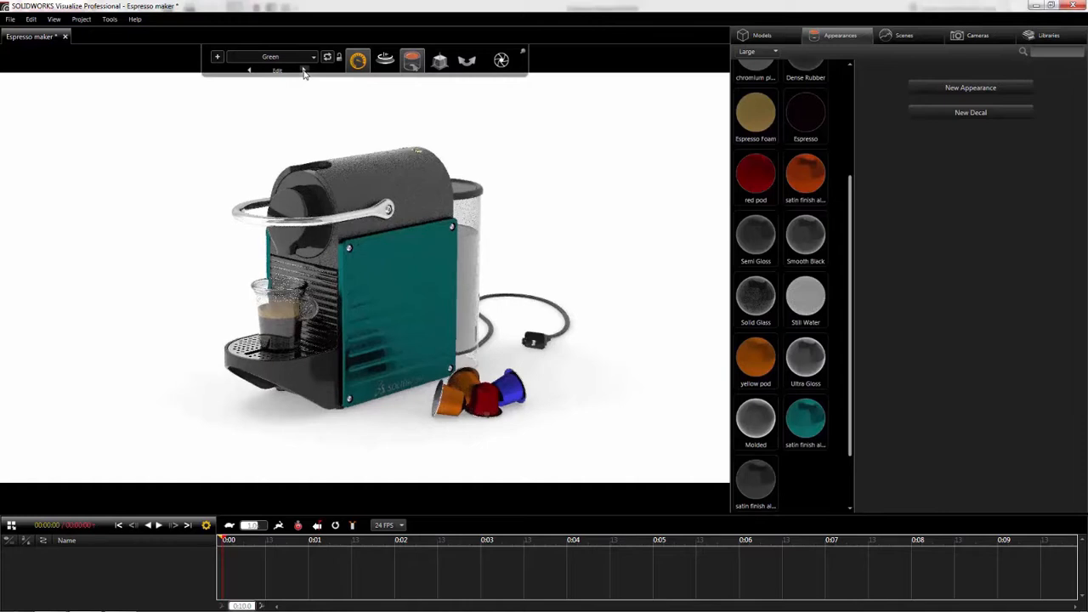
click(304, 70)
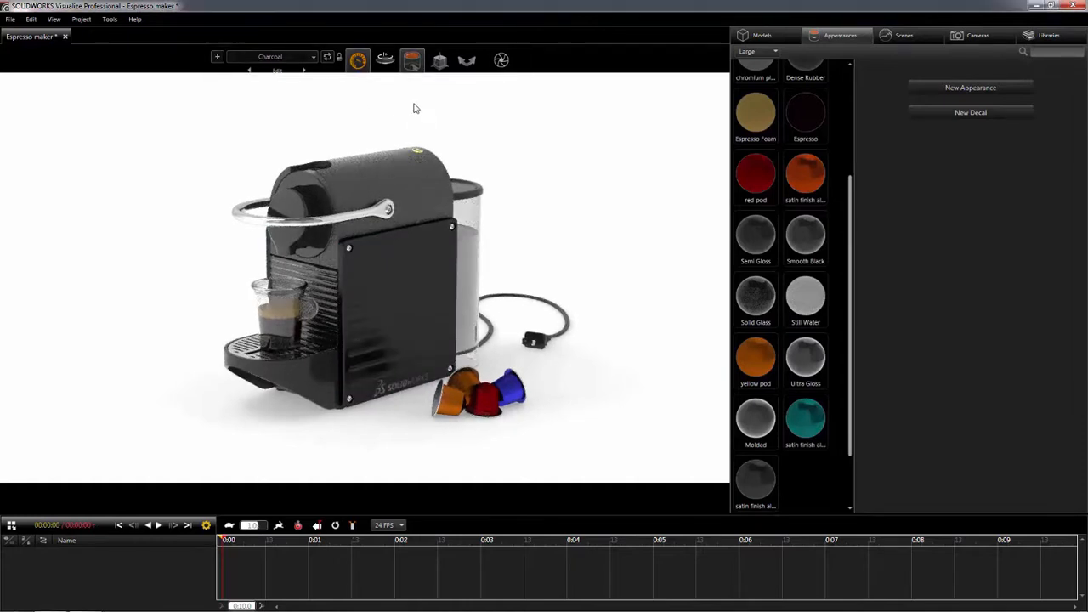
- Send the 1920 x 1080 JPEG render of Espresso maker to the render queue and minimize the queue window
mouse_move(502, 61)
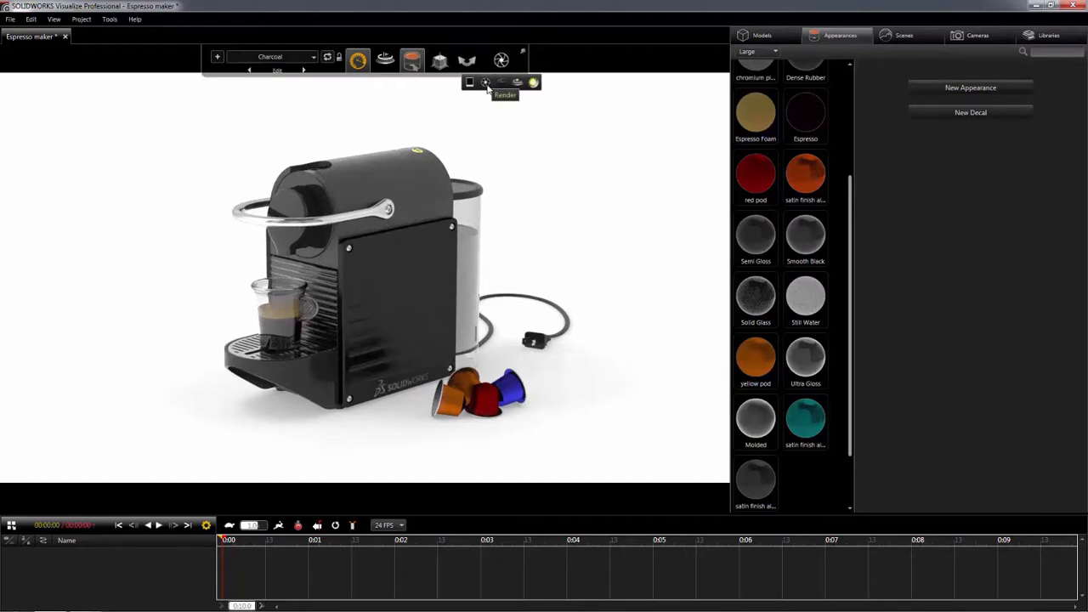
click(485, 83)
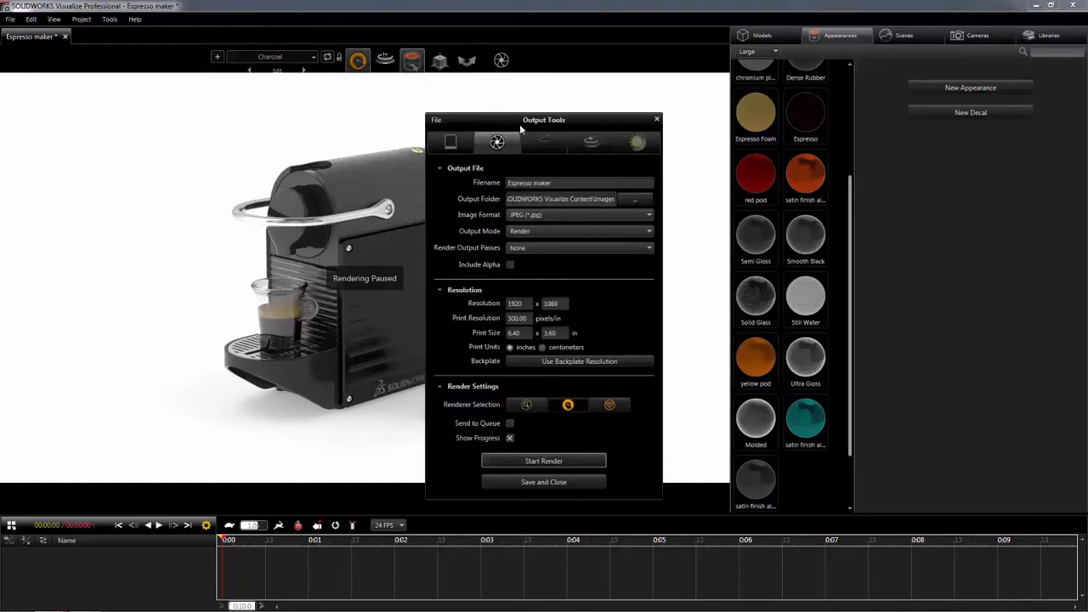
click(539, 232)
click(539, 263)
click(509, 423)
click(534, 444)
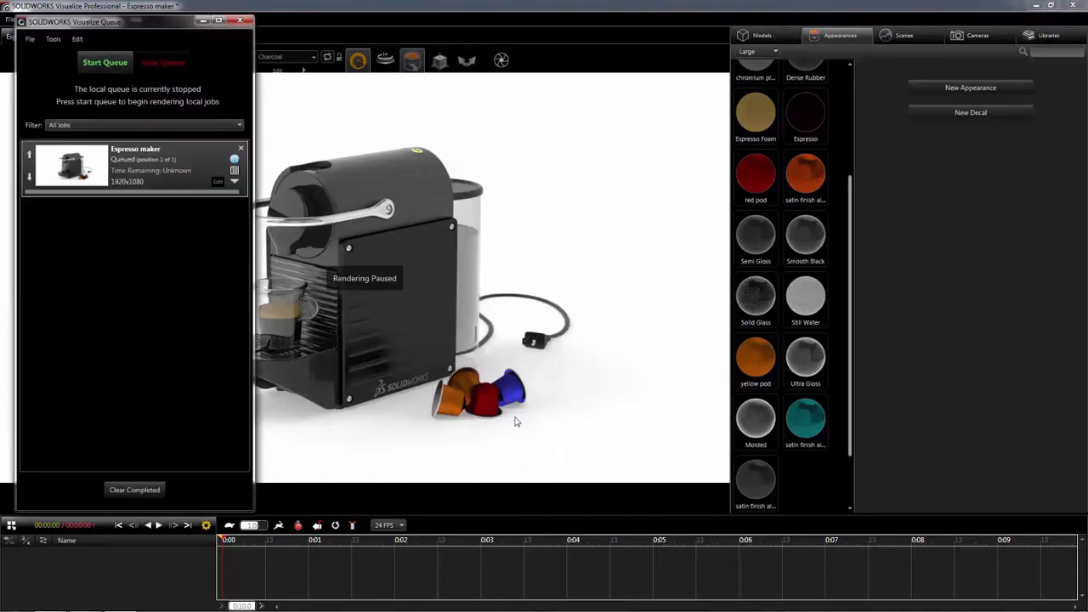
click(202, 19)
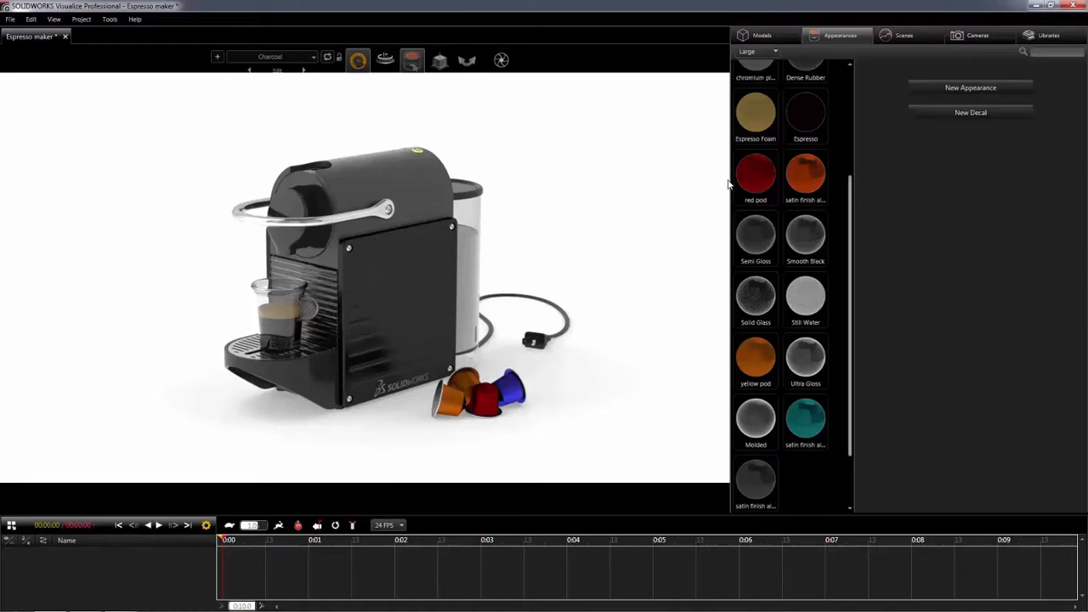
- Try the Chrome Studio environment as the active scene with its brightness raised to about 2.89
click(902, 35)
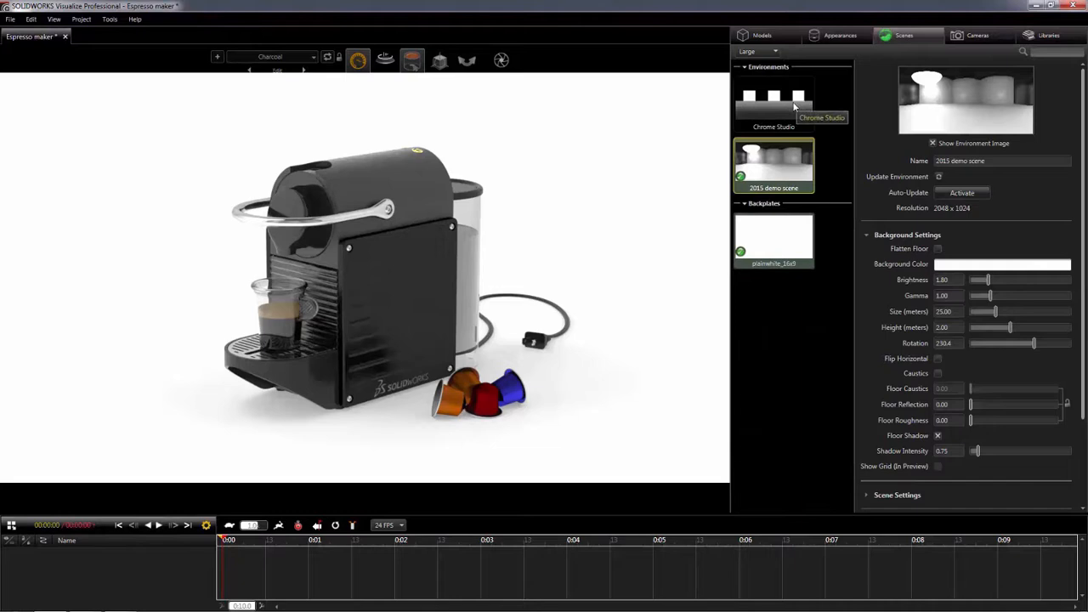
double_click(795, 106)
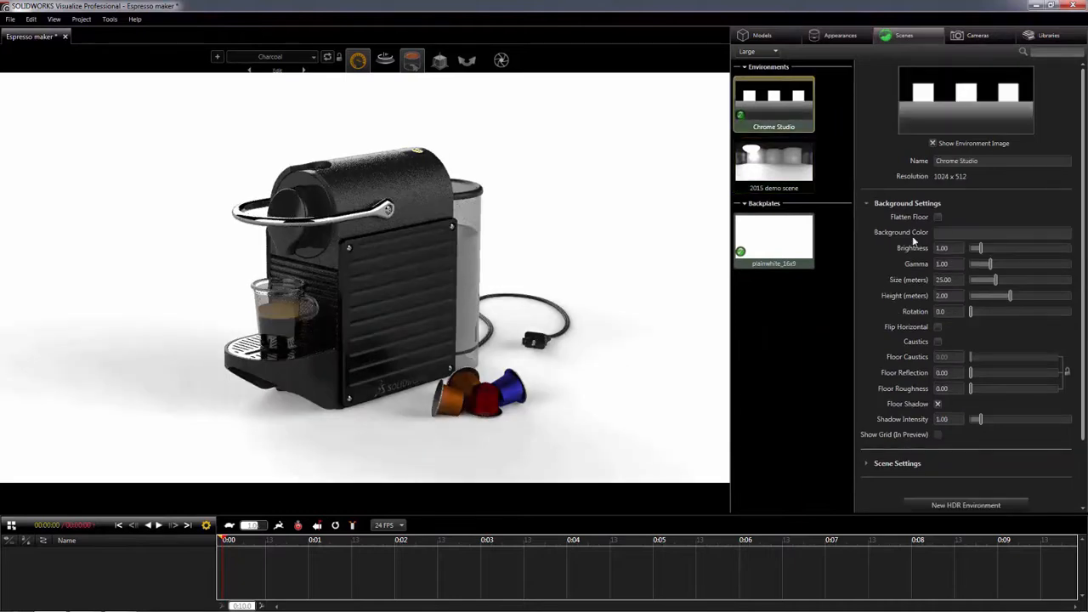
drag(980, 248, 1001, 250)
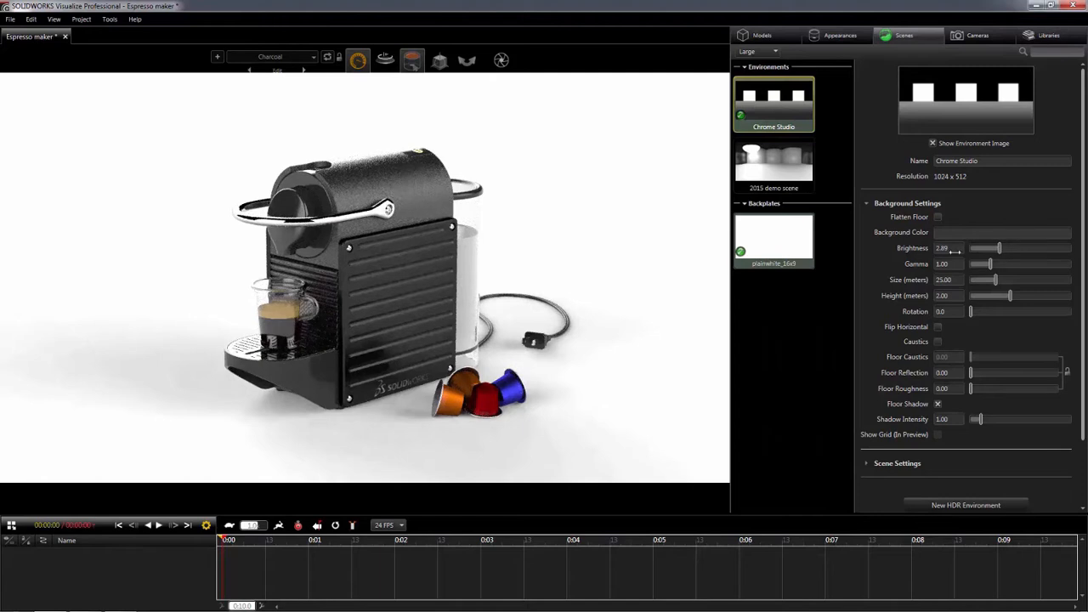
- Bring the German Dirt Road, Soft Box Neutral and White Panel Ts Studio environments in from the library, ending with White Panel Ts Studio active
click(1030, 38)
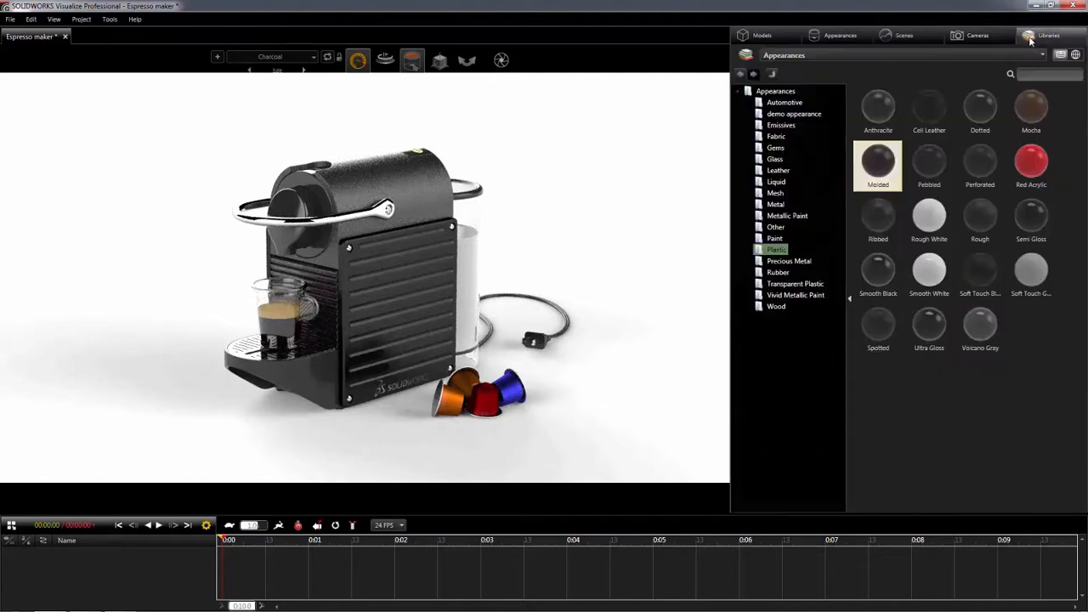
click(998, 54)
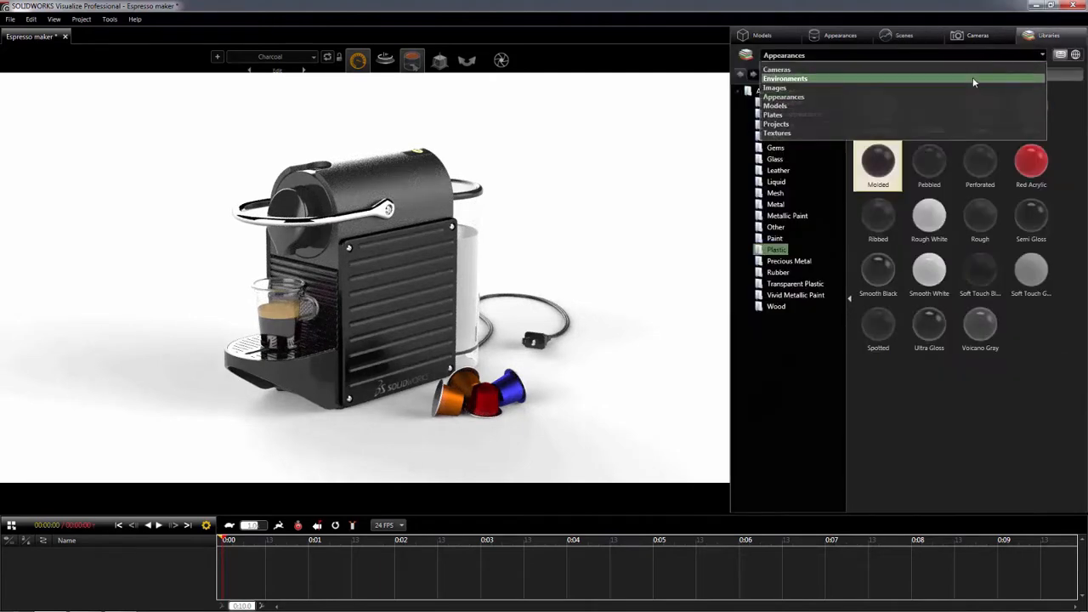
click(972, 78)
drag(761, 212, 586, 230)
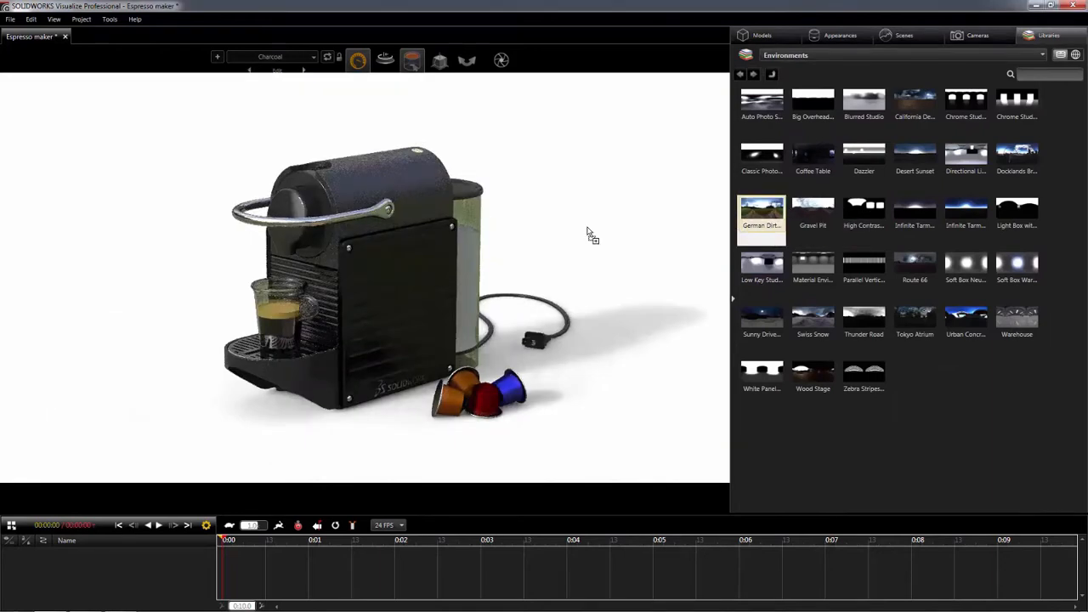
drag(966, 263, 604, 240)
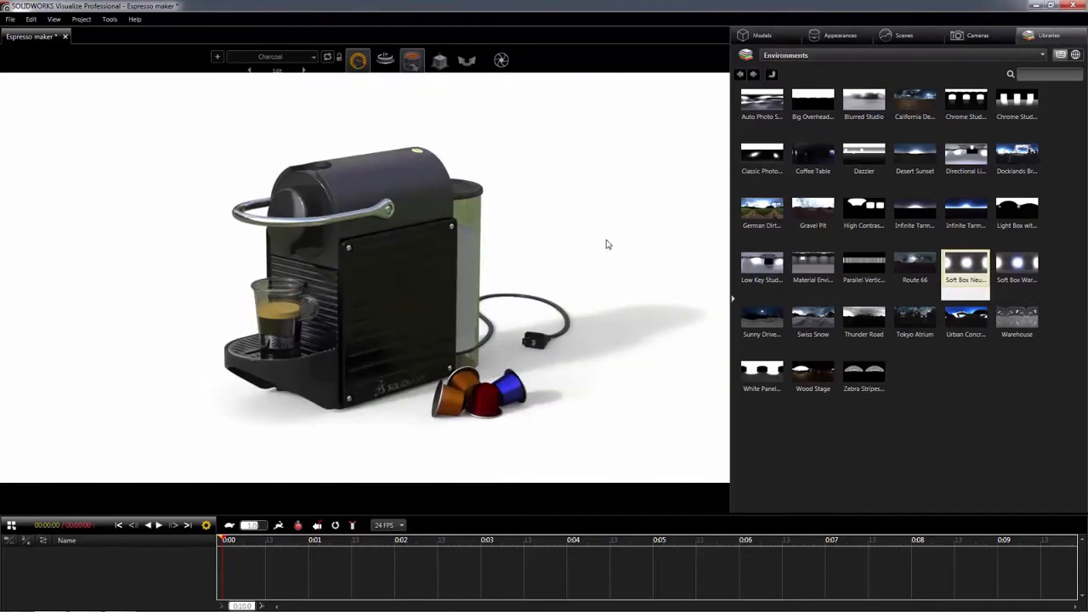
drag(763, 372, 611, 289)
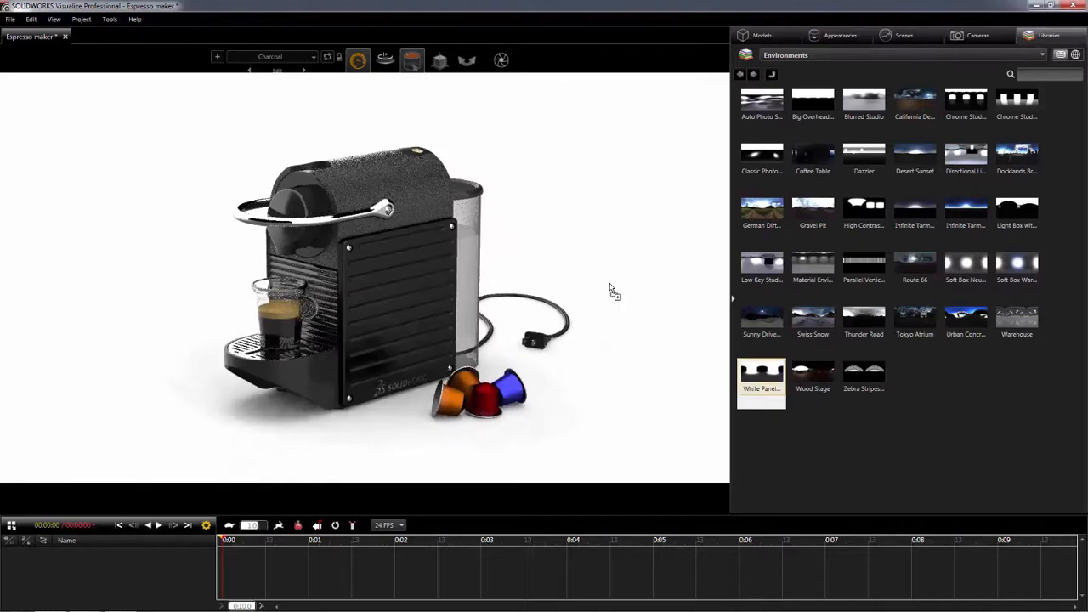
- Raise the brightness of the White Panel Ts Studio environment to about 1.83
click(907, 36)
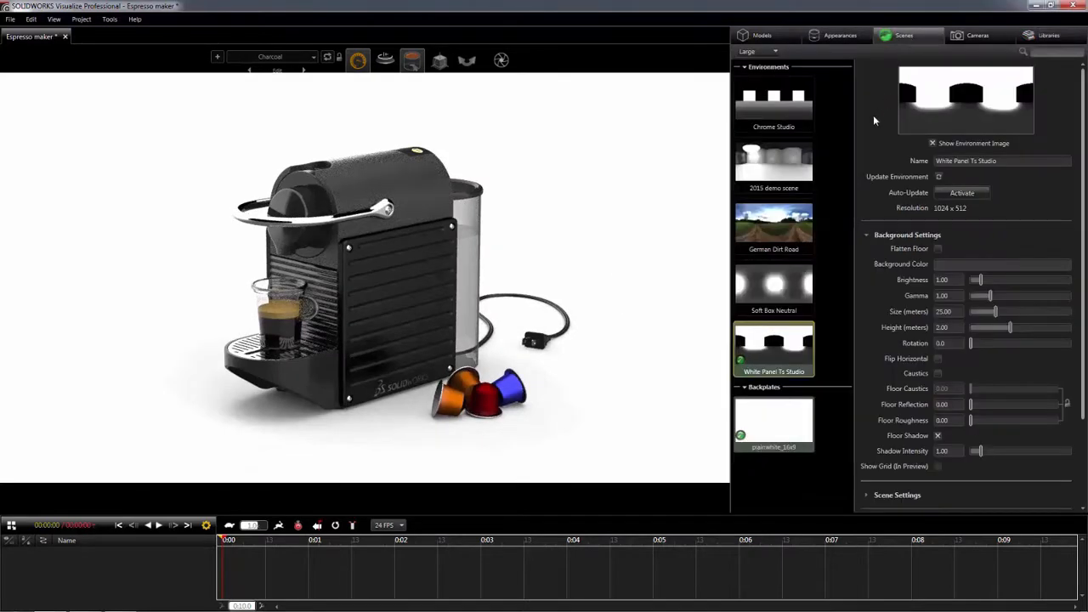
drag(942, 280, 1003, 277)
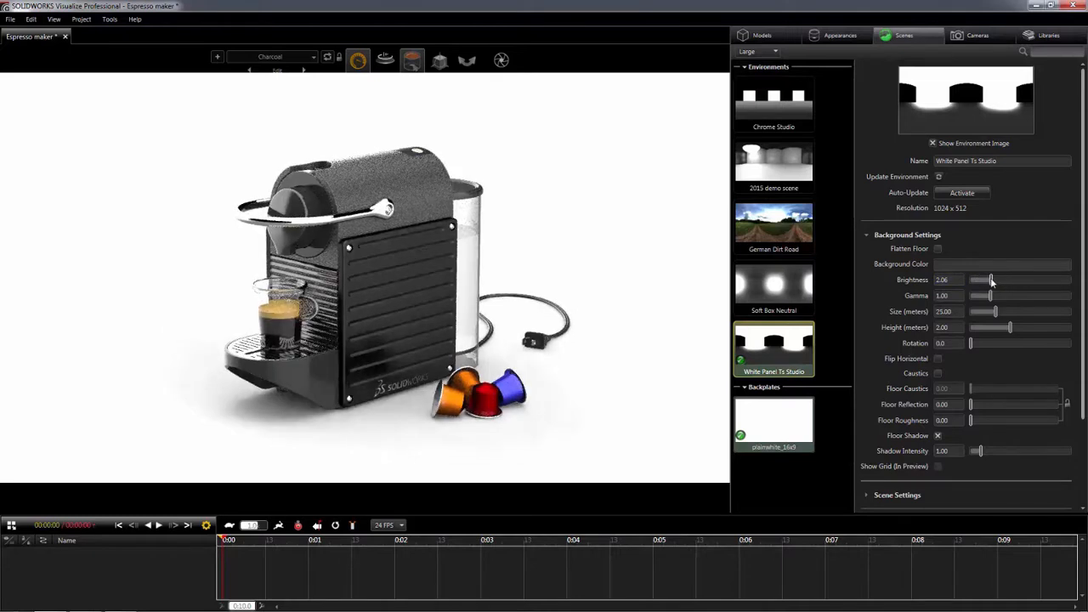
drag(991, 282, 988, 280)
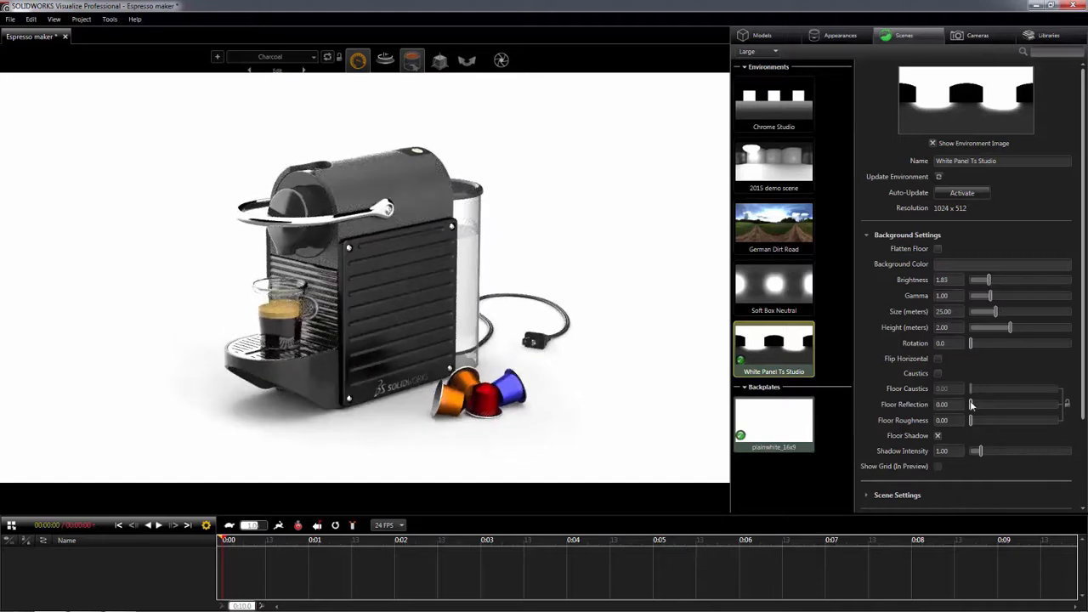
- Set the environment's floor reflection to about 0.88 and rotate the environment to about 4.3 degrees
drag(971, 405, 1046, 405)
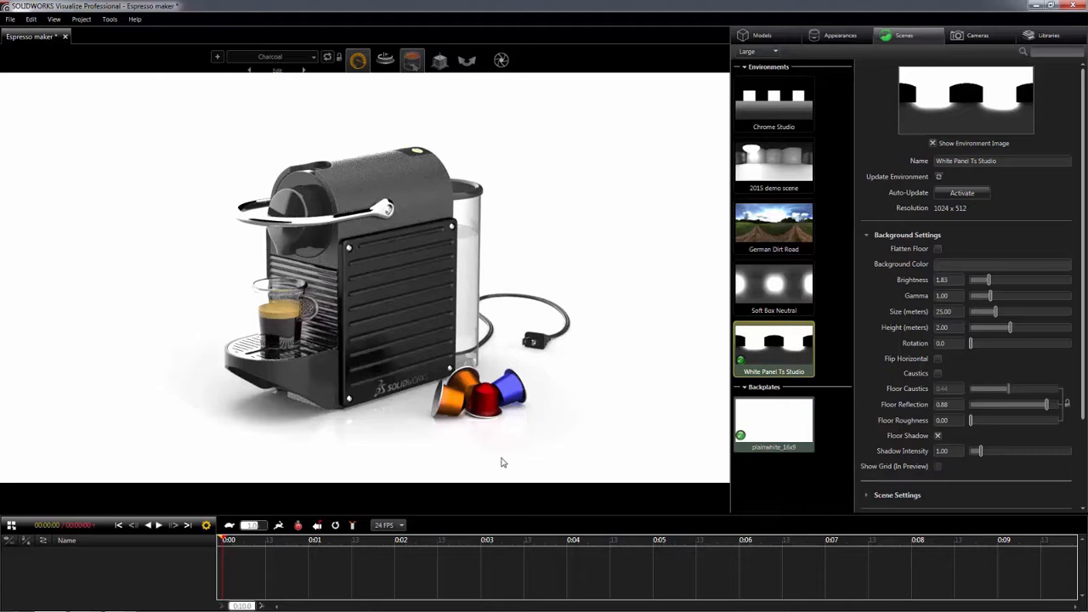
ctrl+alt+drag(311, 448, 235, 451)
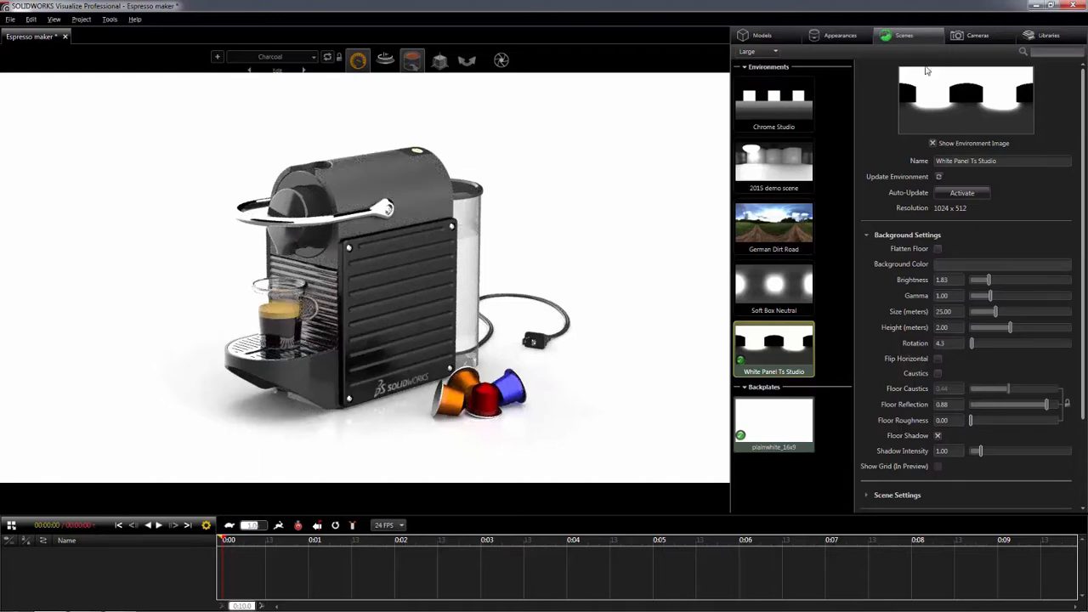
- Enable post-processing on the Default Camera with a vignette of about 35.09 and a darken value of 0.15
click(963, 37)
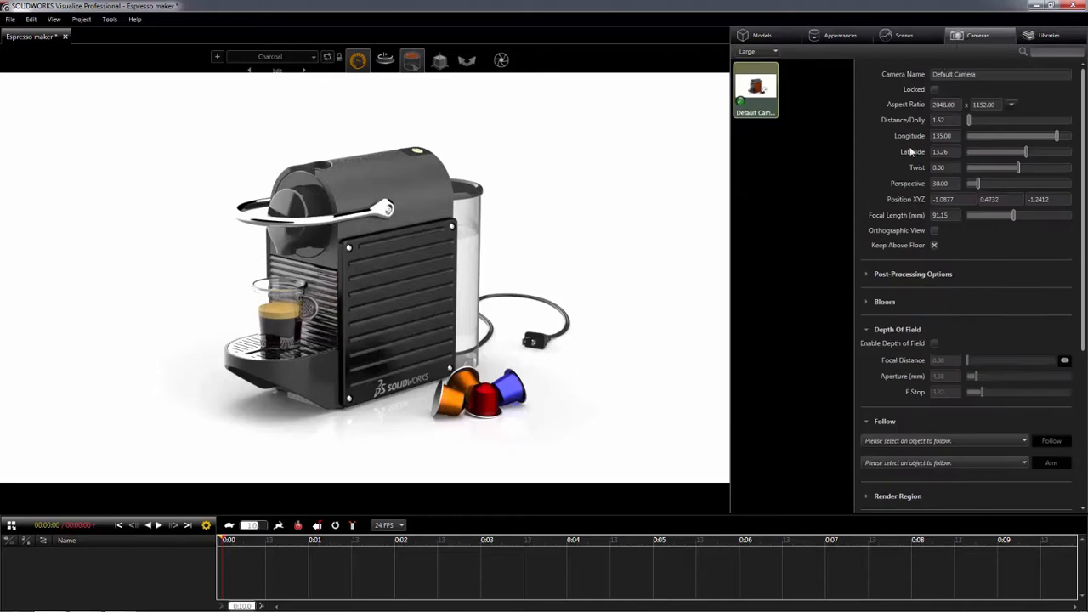
click(866, 273)
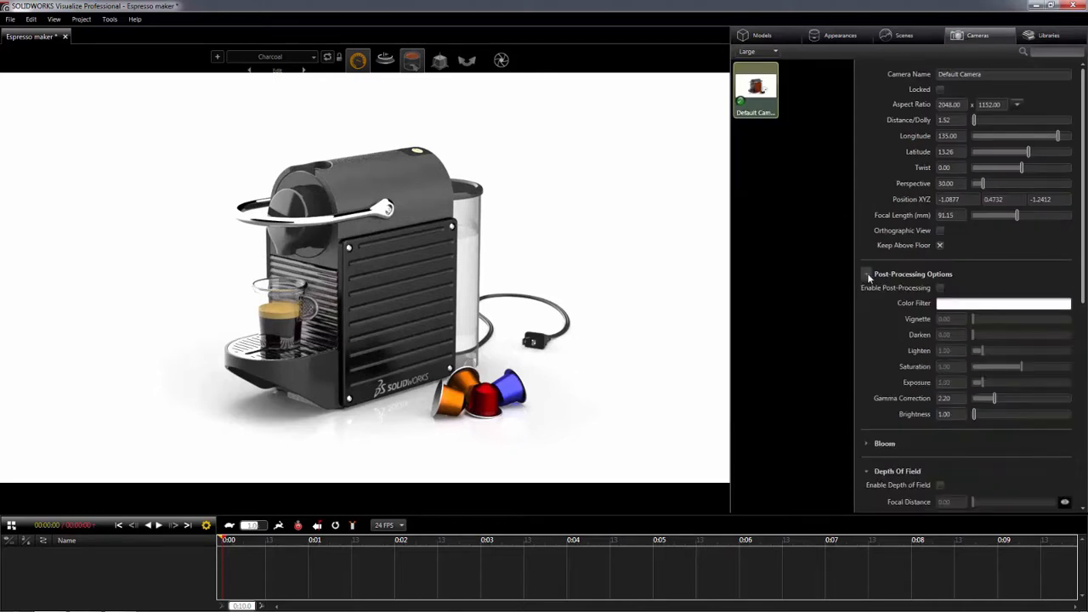
click(939, 288)
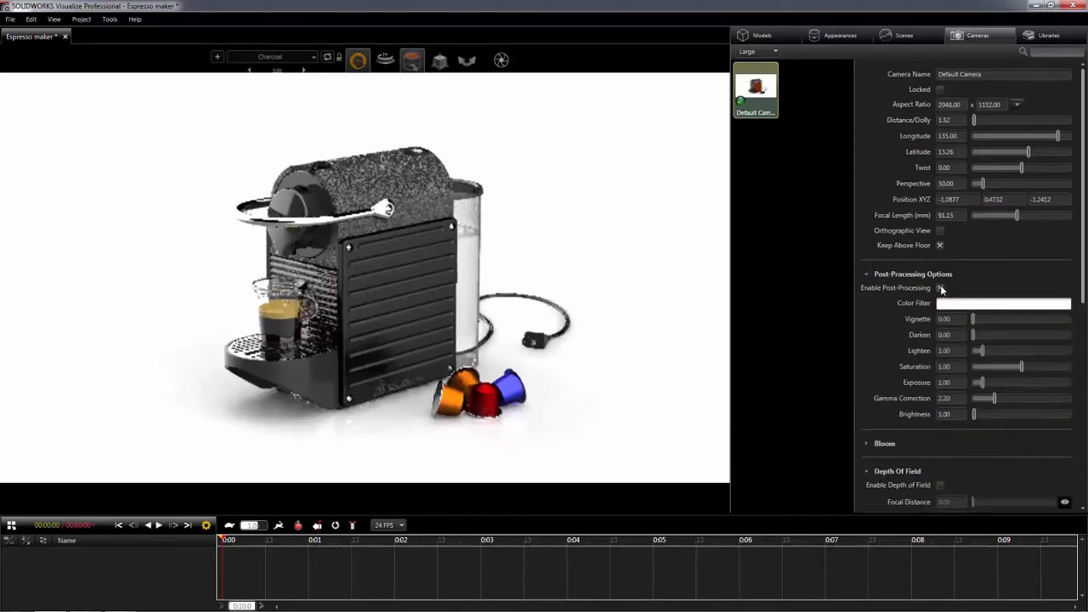
drag(974, 319, 976, 319)
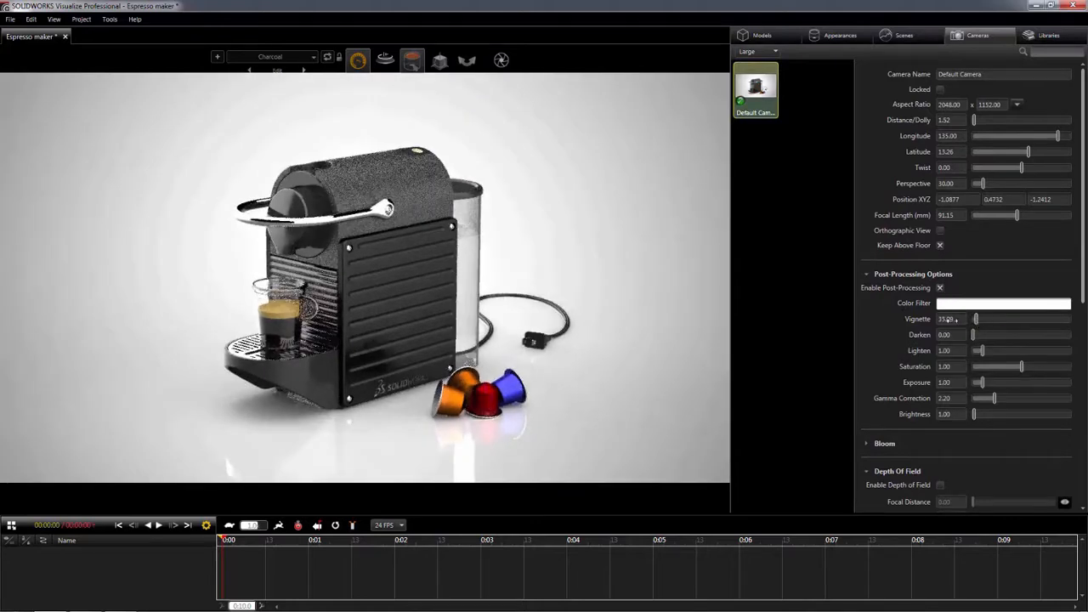
drag(952, 335, 911, 335)
text(0.15)
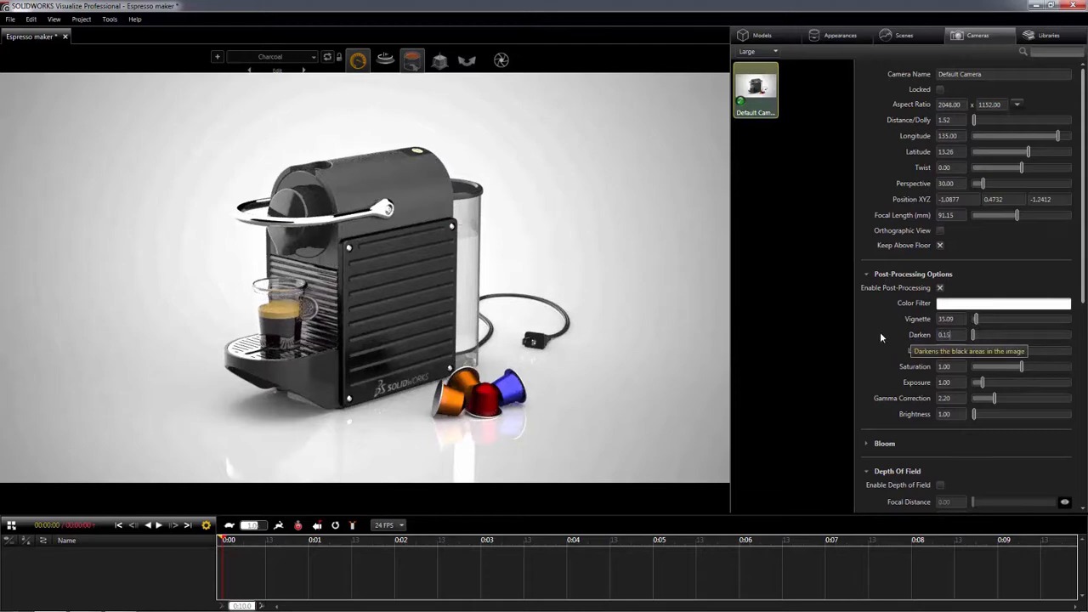
- Raise the Default Camera's lighten value to about 1.47 and compare the image with post-processing off and on
key(Return)
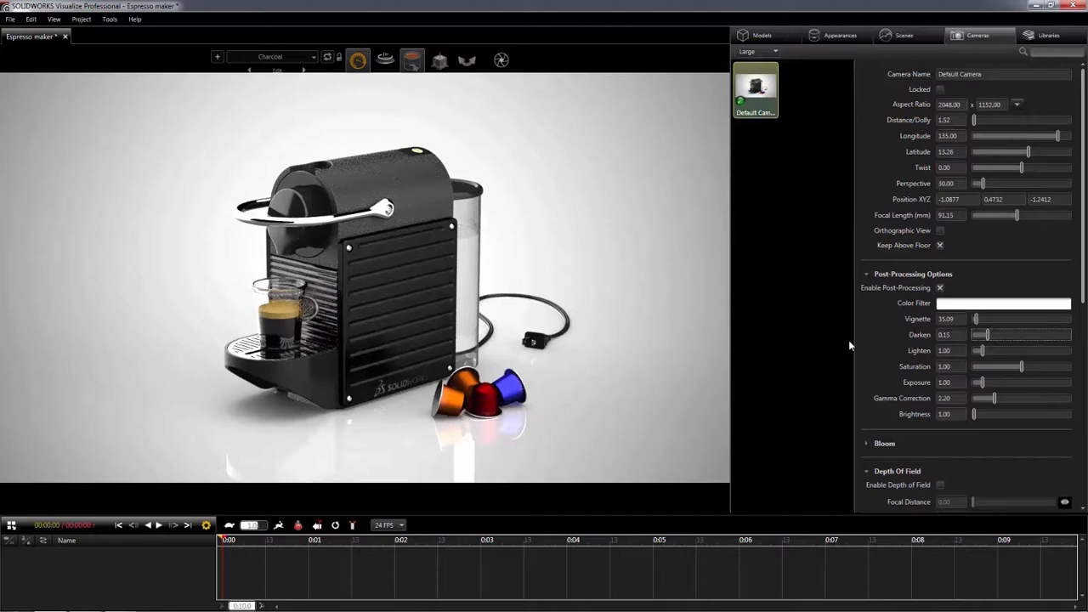
drag(981, 351, 982, 383)
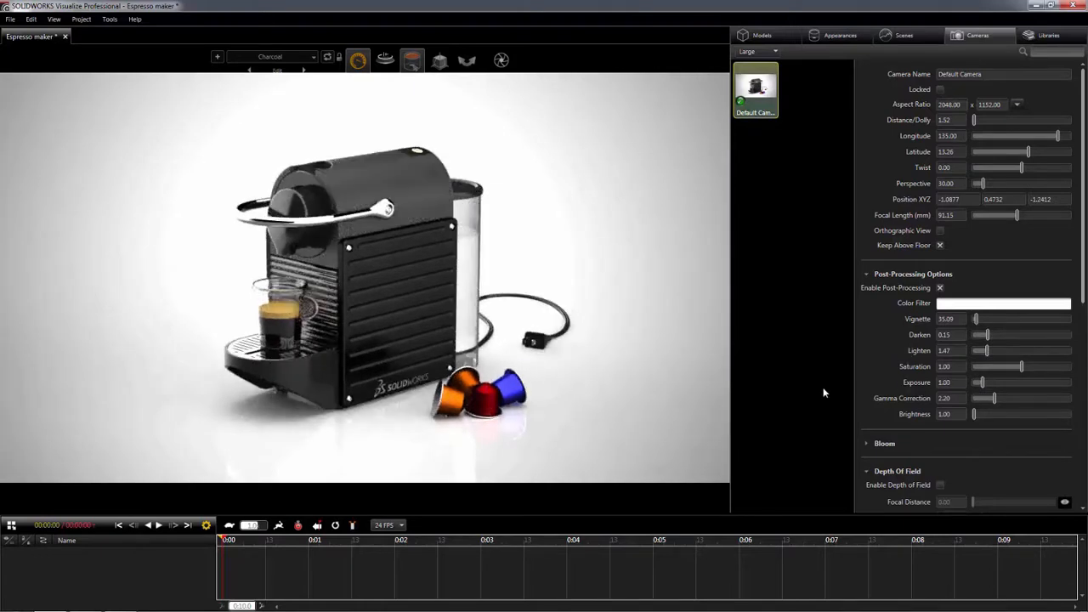
click(941, 289)
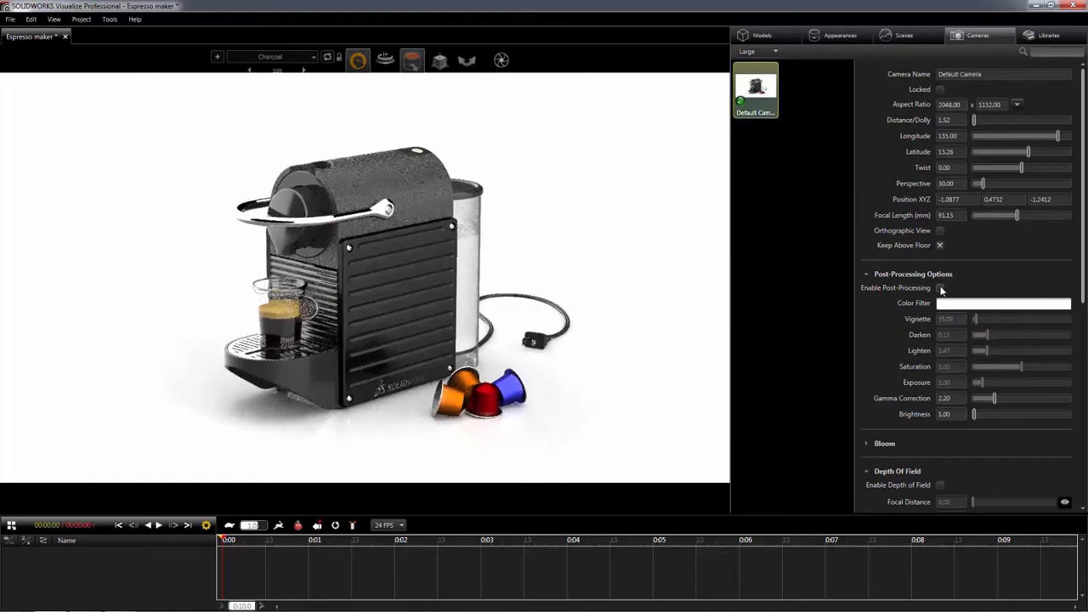
click(940, 288)
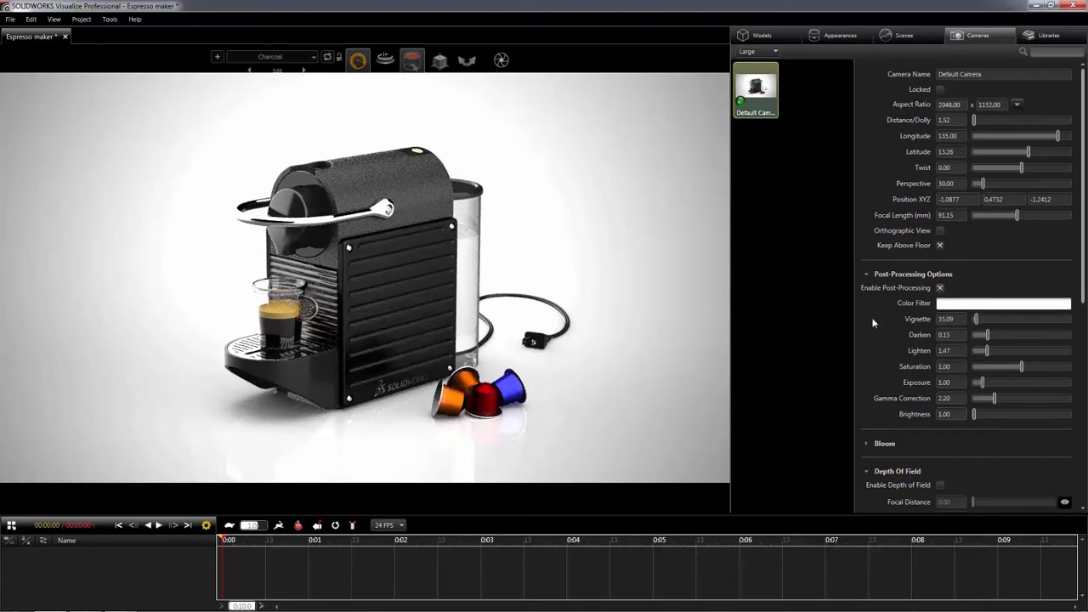
- Duplicate the Default Camera, activate the copy and name it Top View
key(ctrl+v)
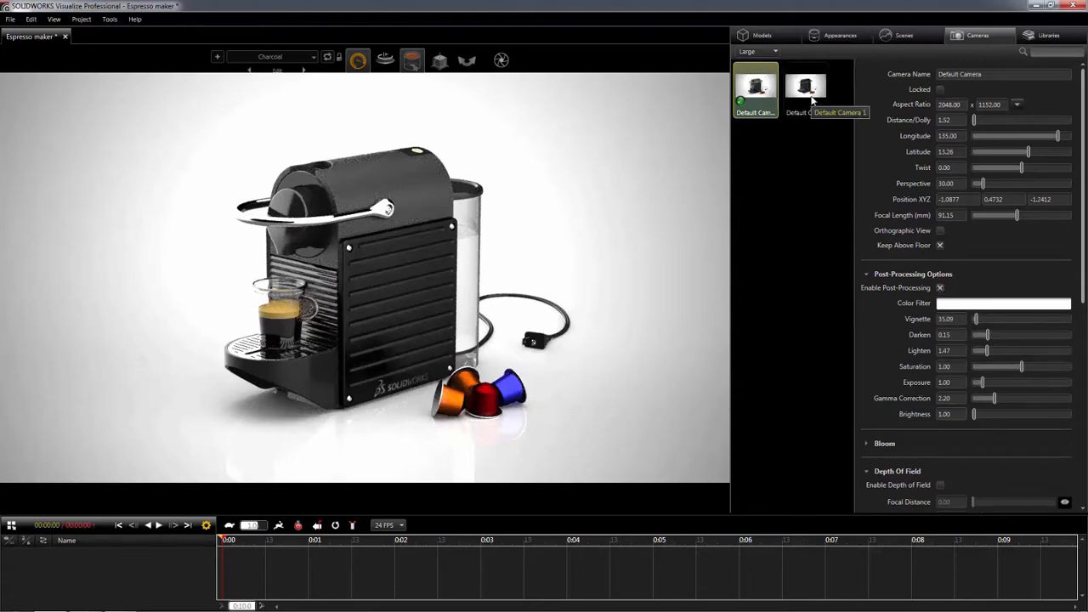
double_click(810, 96)
drag(995, 77, 924, 74)
text(Top View)
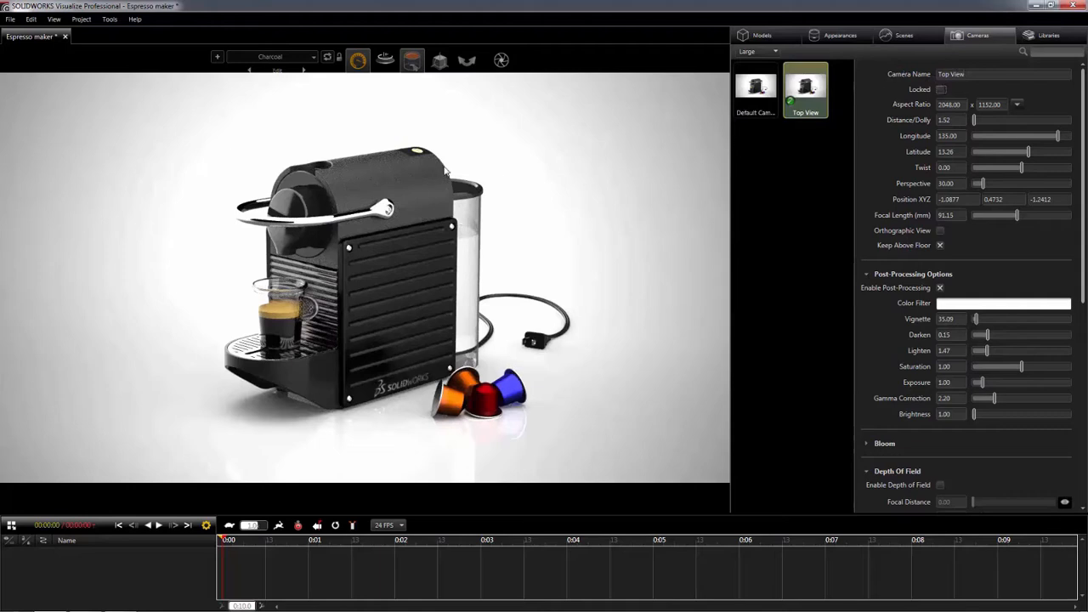
- Frame the Top View camera steeply from above, close on the cup, at about 61.05 latitude and 150.13 longitude
drag(280, 197, 336, 358)
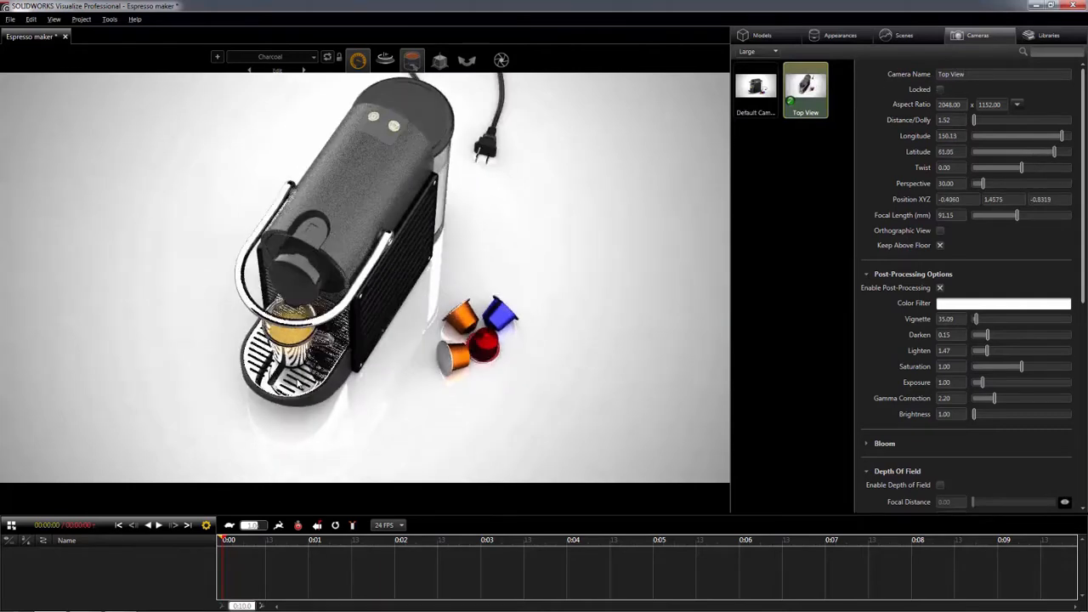
scroll(337, 357, up, 3)
middle_drag(337, 358, 419, 316)
scroll(394, 343, up, 3)
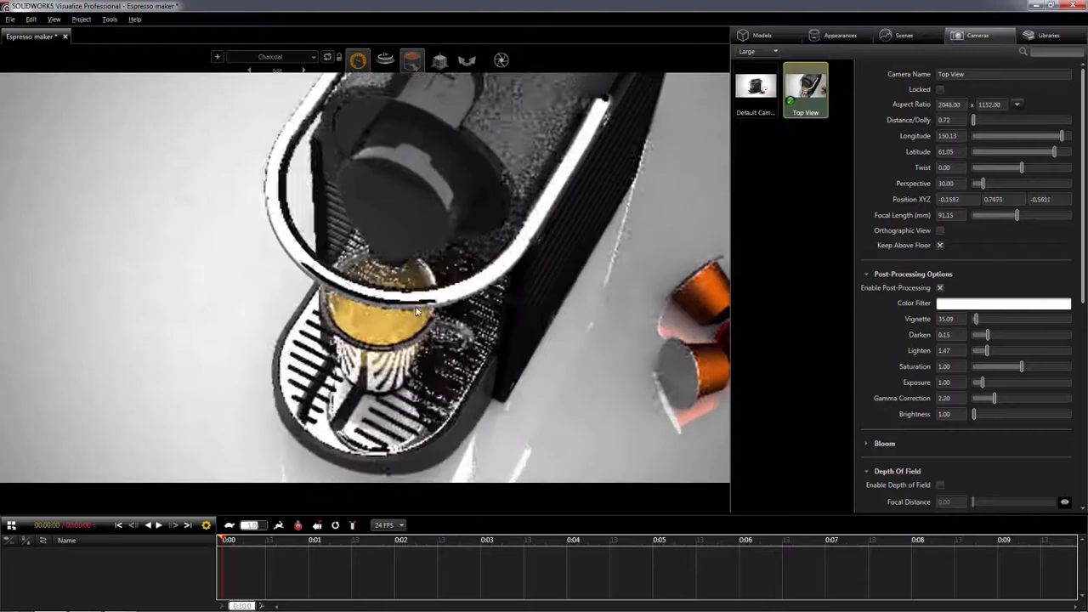
- Enable depth of field on the Top View camera, focus it on the chrome handle and set the F Stop to 2.2
scroll(864, 390, down, 2)
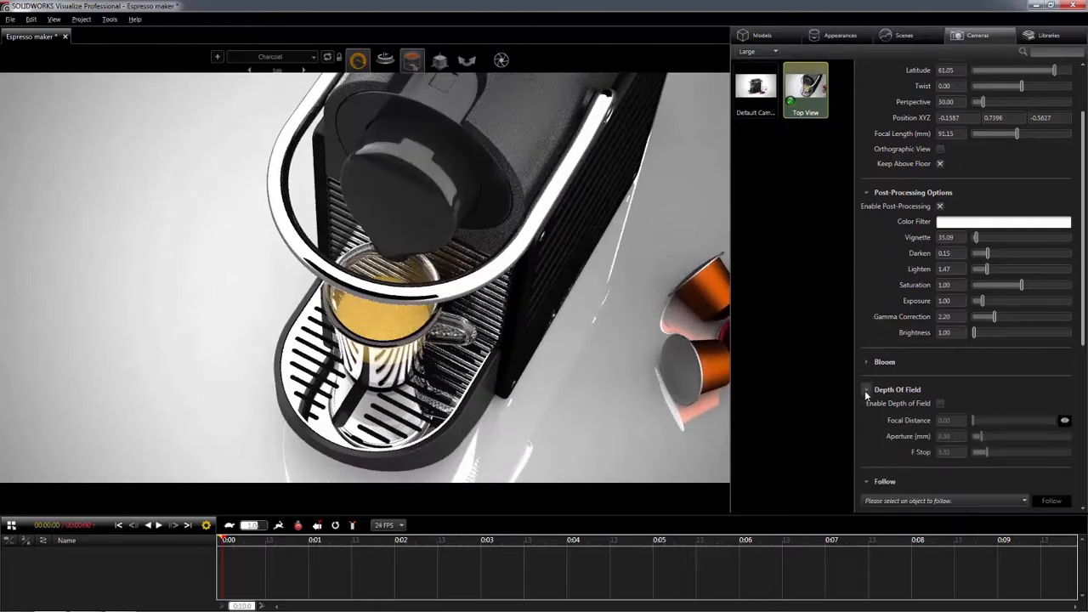
click(940, 403)
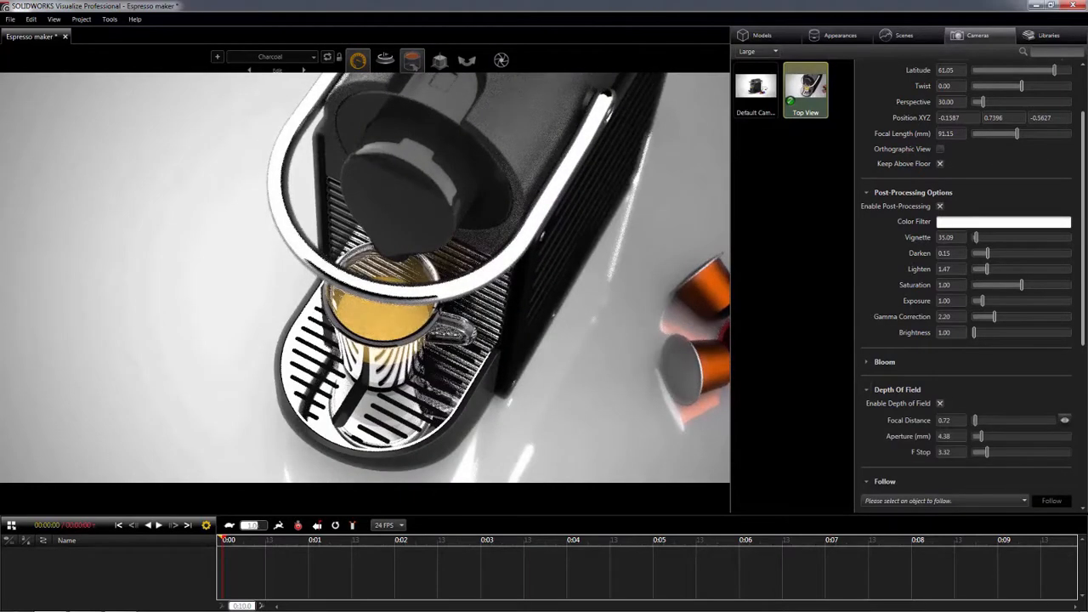
click(349, 279)
drag(951, 453, 871, 454)
text(2.2)
key(Return)
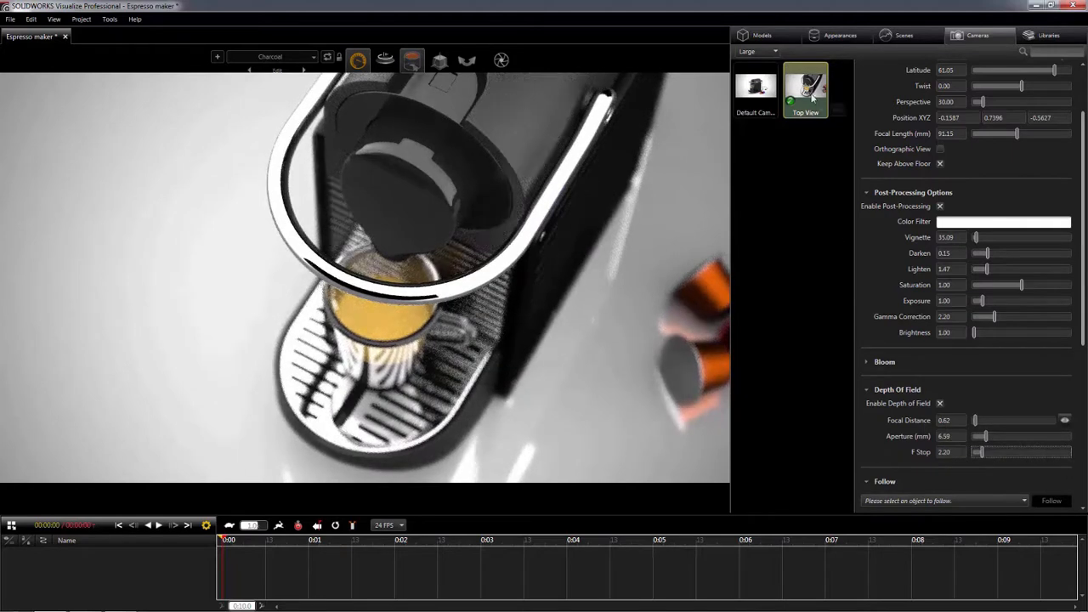
- Duplicate the Top View camera, activate the copy and name it Drip Tray
key(ctrl+c)
key(ctrl+v)
double_click(765, 165)
drag(979, 76, 921, 78)
text(Drip Tray)
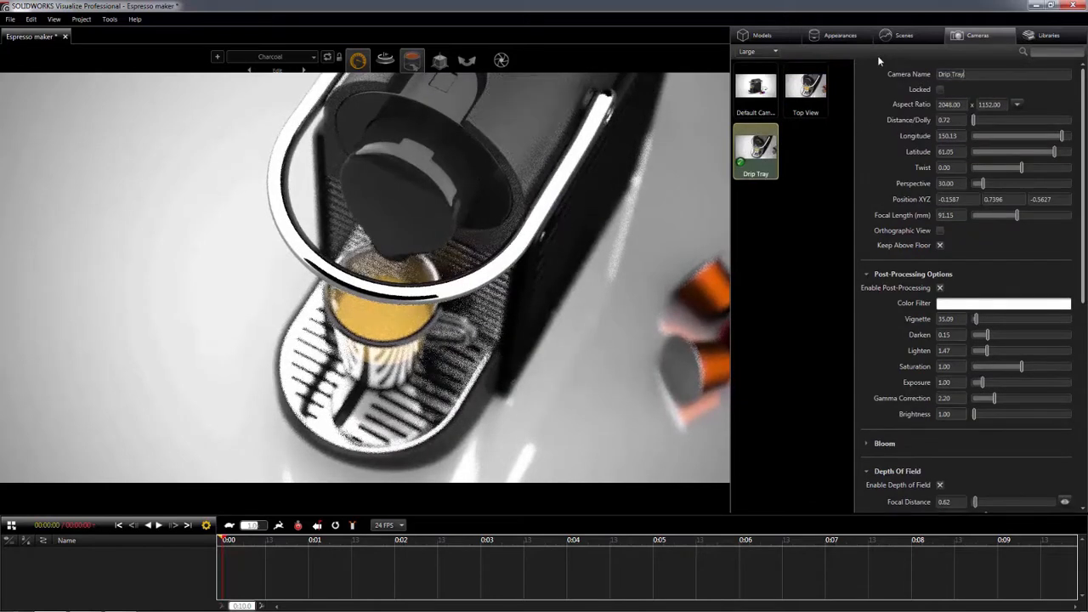
- Refocus the Drip Tray camera's depth of field by picking the drip grid below the cup
scroll(872, 170, down, 2)
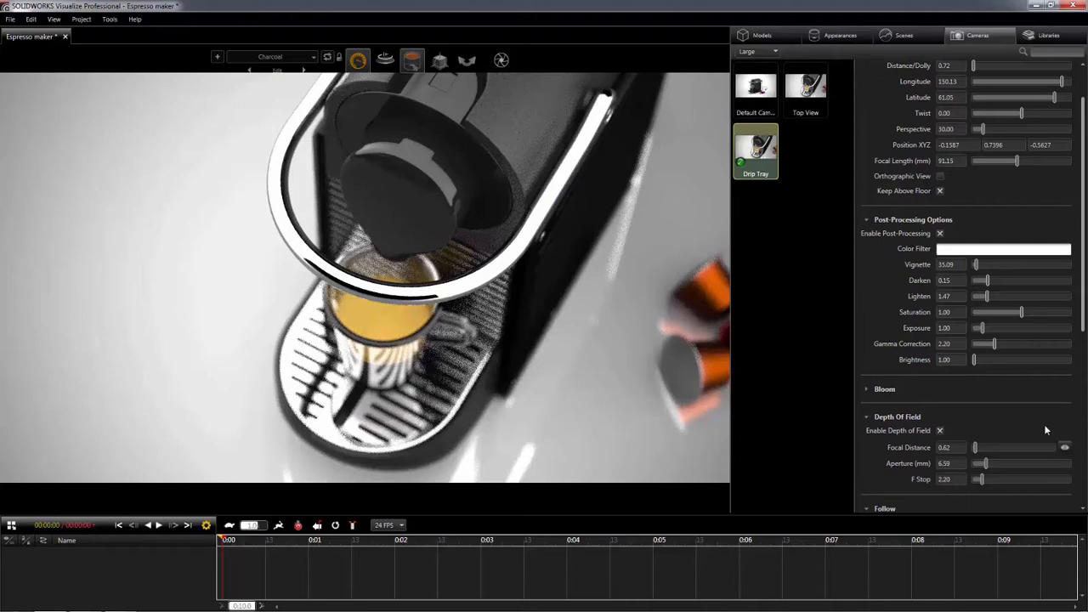
click(1065, 448)
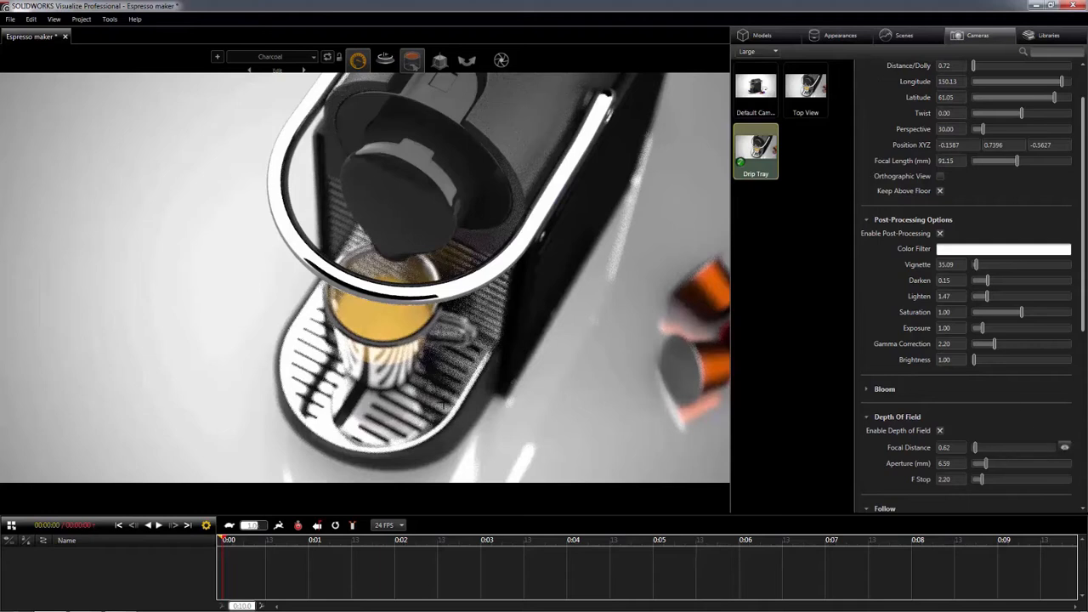
click(361, 414)
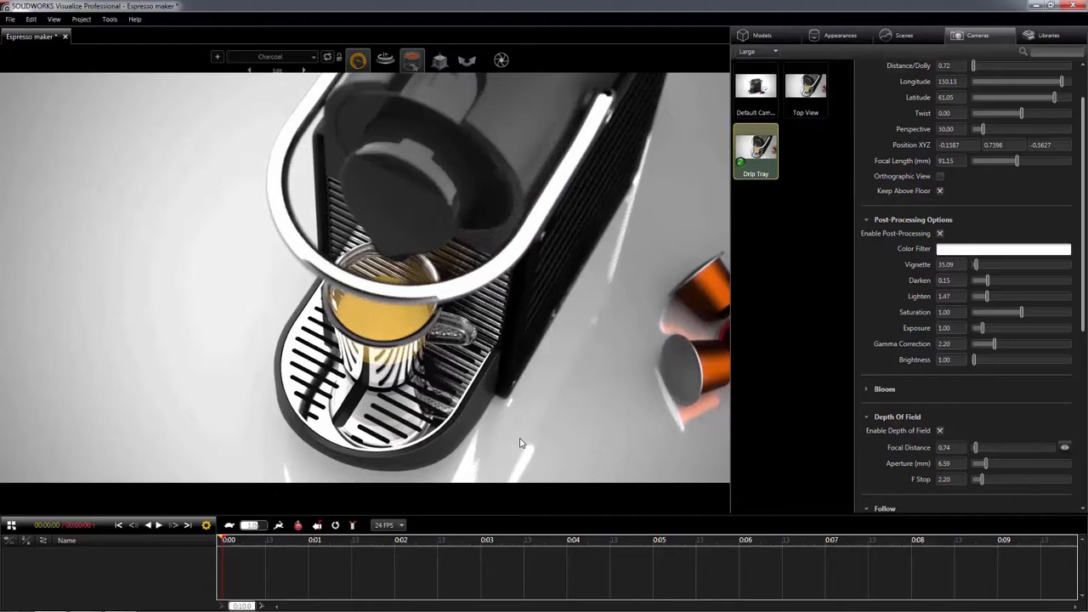
- Duplicate the Drip Tray camera, activate the copy and name it Perspective
key(ctrl+c)
key(ctrl+v)
double_click(818, 157)
scroll(876, 136, up, 2)
click(948, 74)
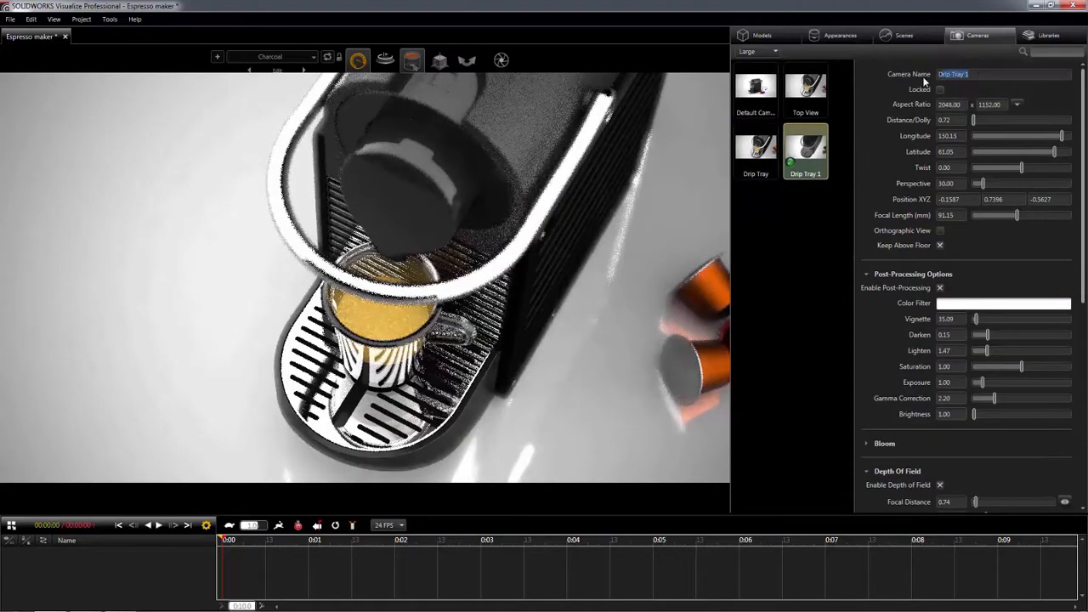
text(Perspective)
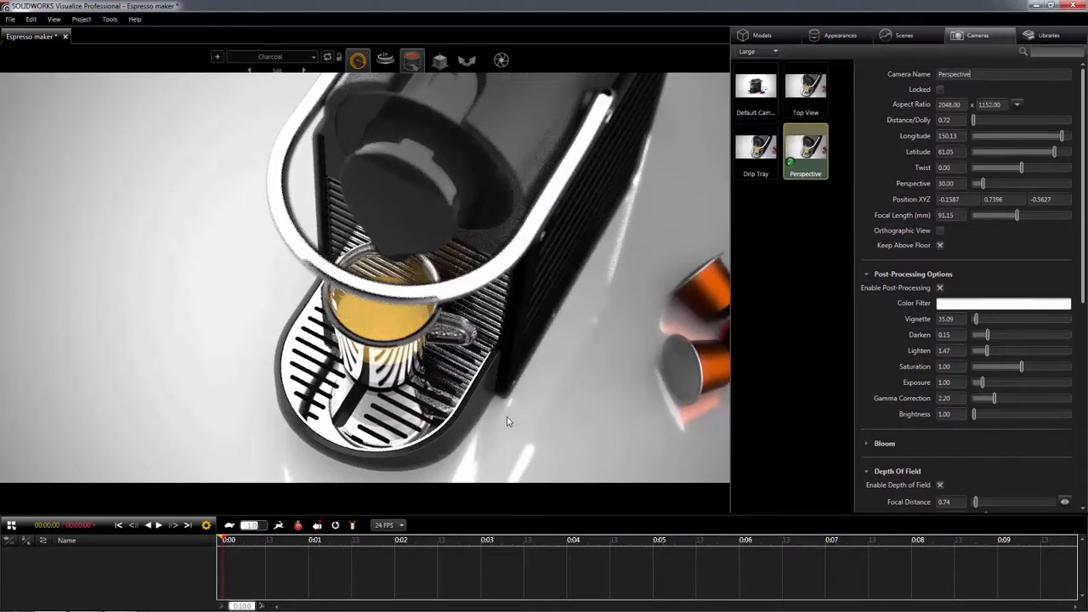
- Orbit the Perspective camera to a low front view at about 158.55 longitude and 16.70 latitude, and focus it on the espresso cup
drag(467, 412, 615, 284)
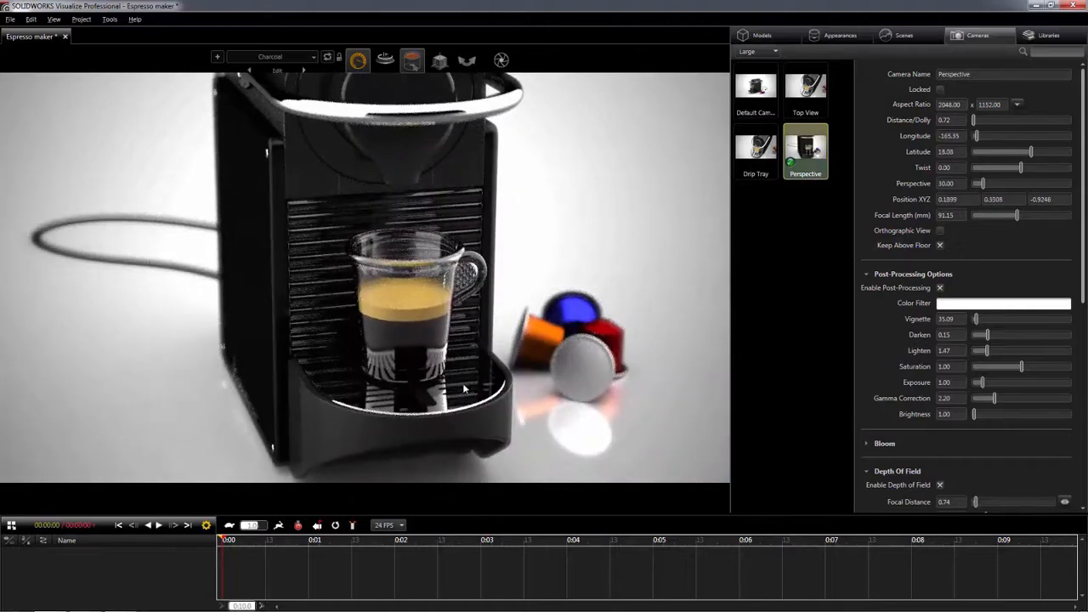
drag(523, 365, 334, 384)
middle_drag(334, 385, 308, 342)
click(1061, 504)
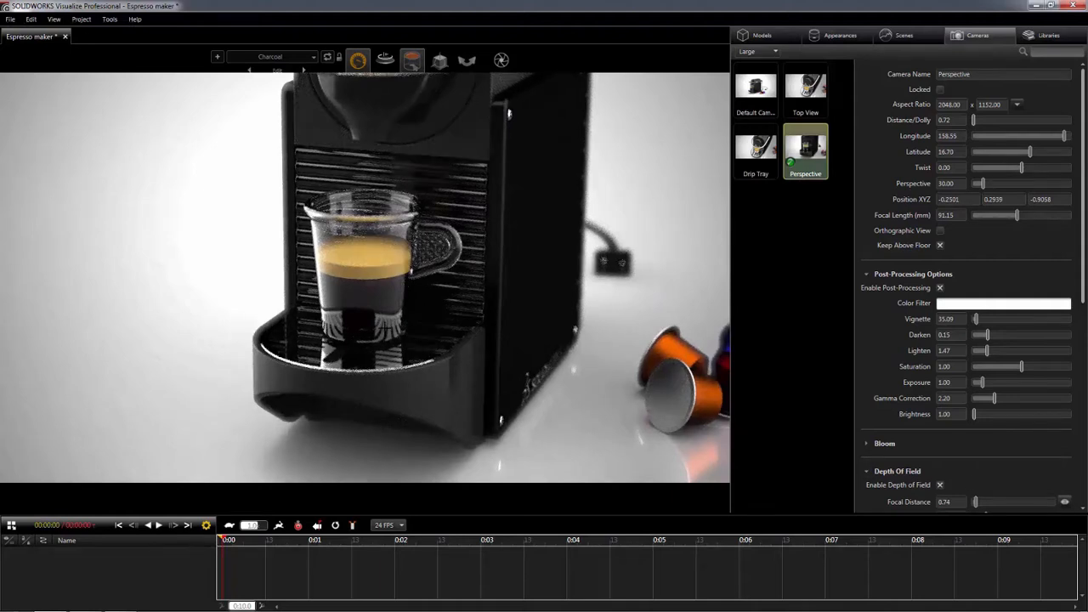
click(385, 325)
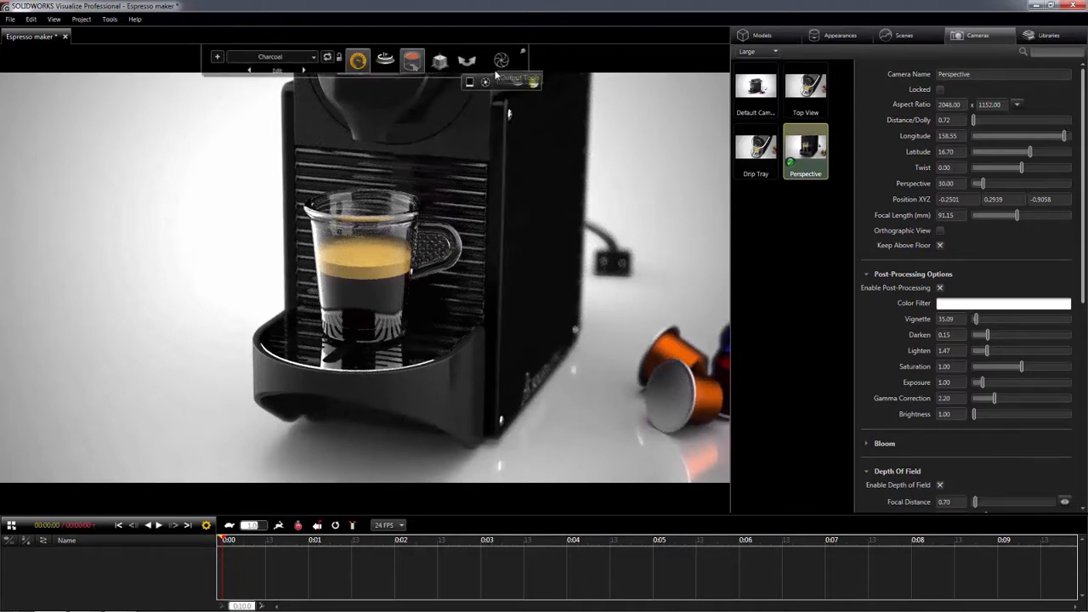
- Send a still render to the queue with the output mode set to All Cameras
click(487, 82)
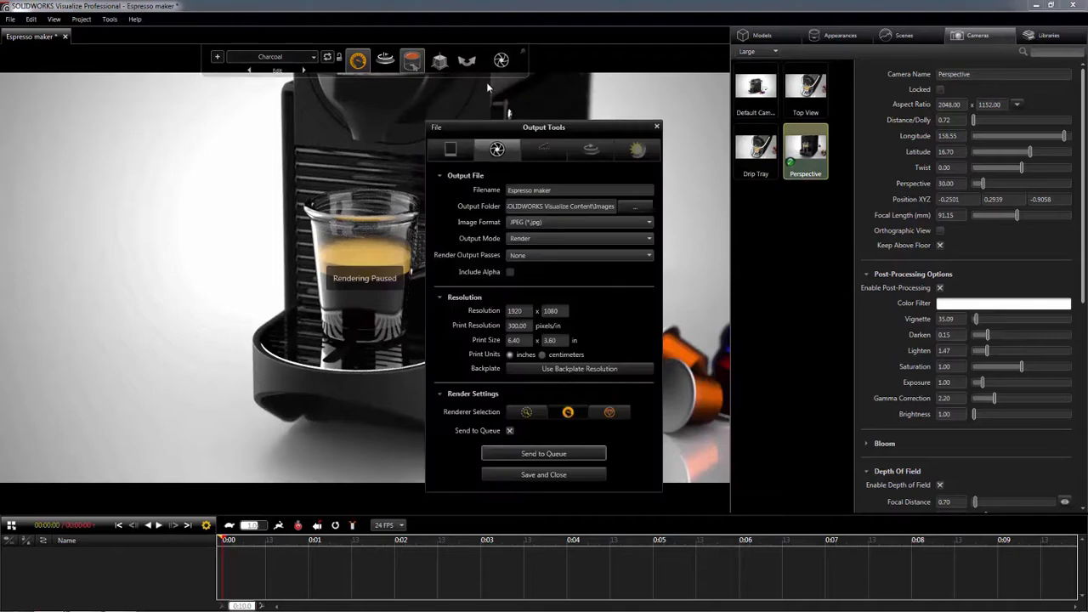
click(546, 237)
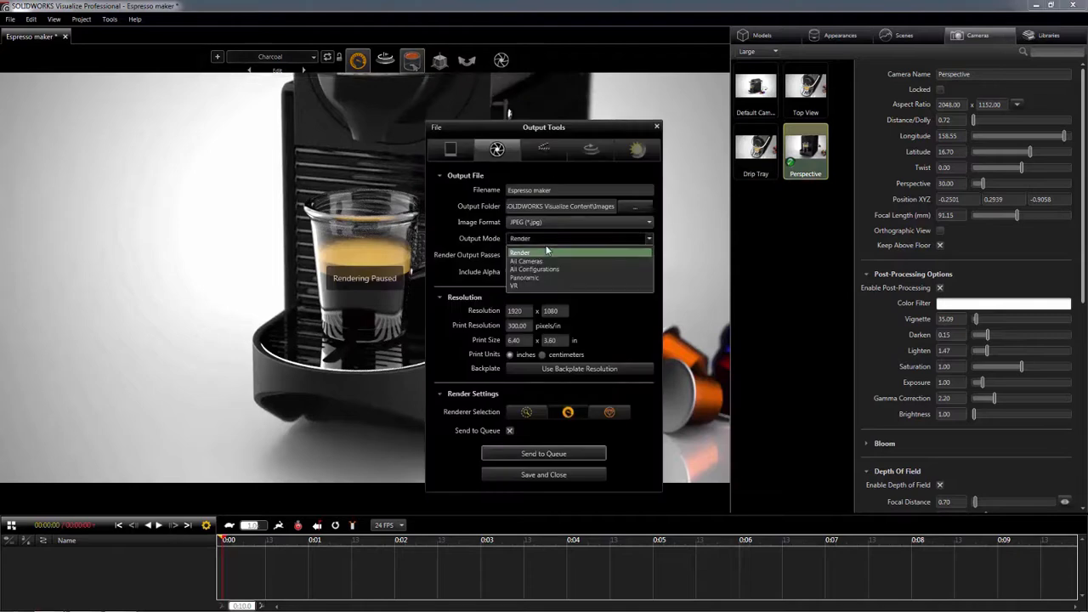
click(543, 259)
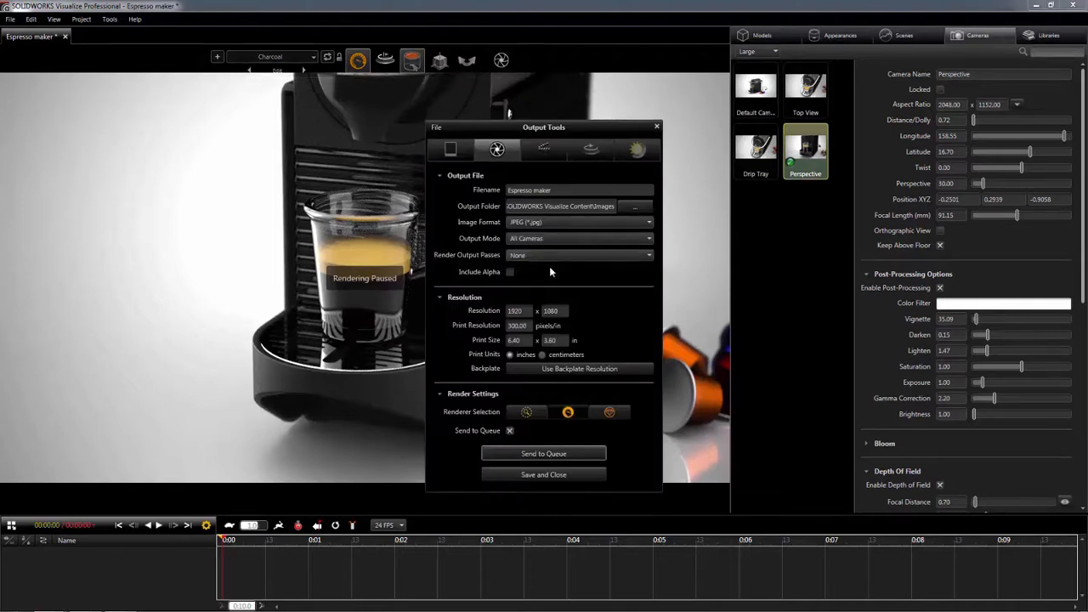
click(543, 454)
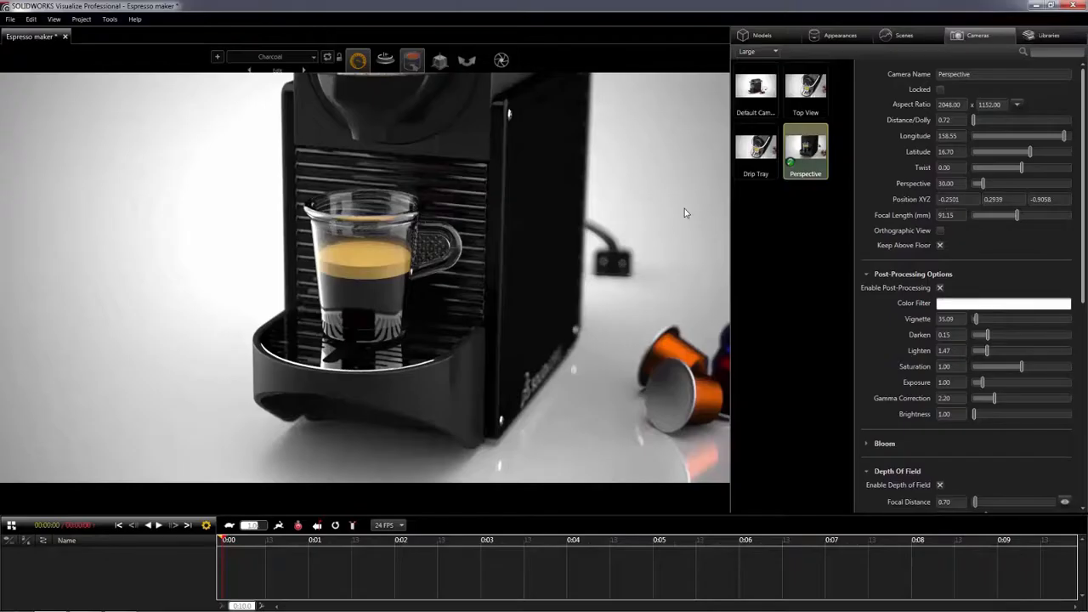
- Duplicate the Default Camera, activate the copy and name it Animation Camera
double_click(750, 90)
key(ctrl+c)
key(ctrl+v)
double_click(766, 216)
click(986, 74)
text(Animation Camera)
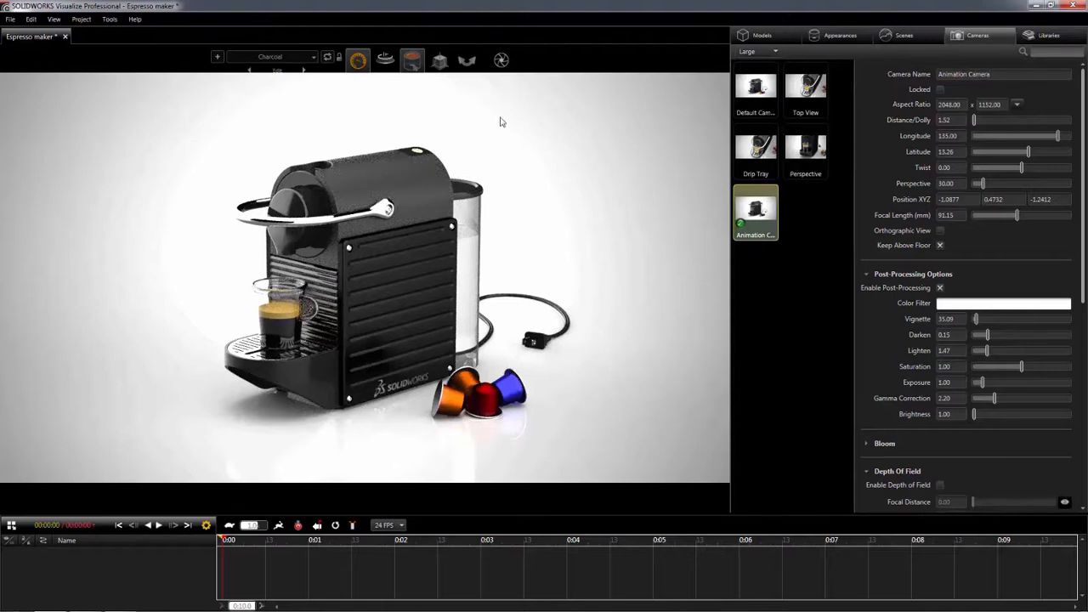
- Turn on part selection and object manipulation, box-select all the coffee pod parts and add keyframes for them at 0:00
mouse_move(412, 63)
click(407, 86)
mouse_move(446, 67)
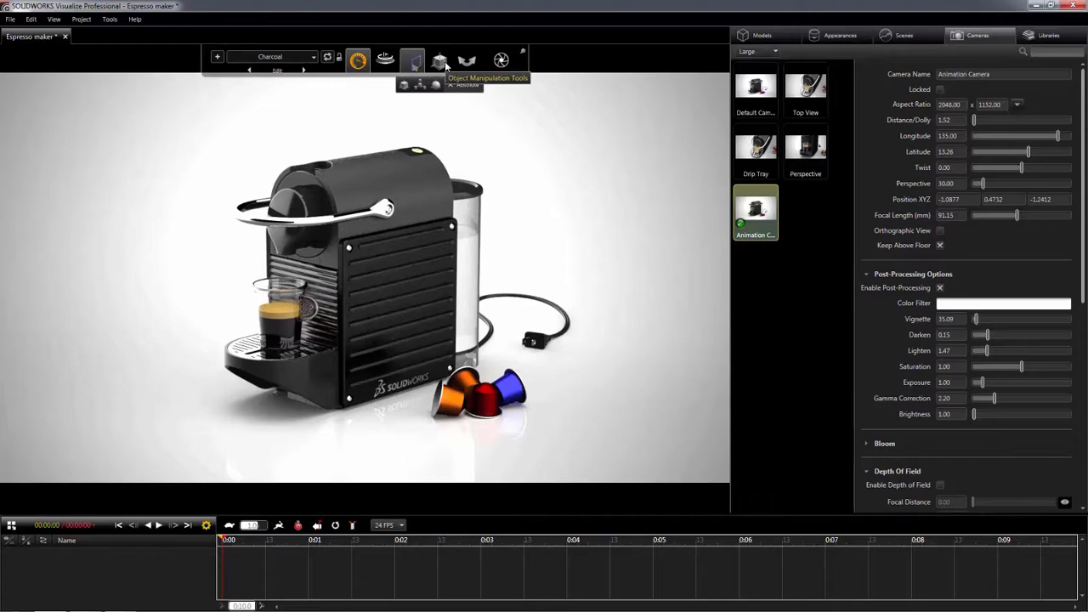
click(405, 86)
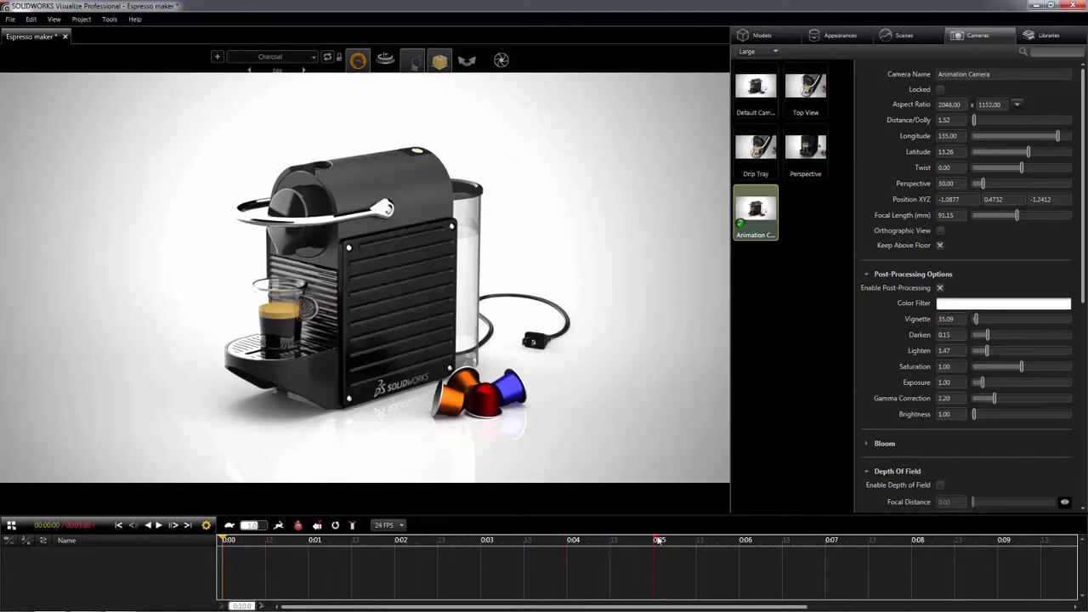
click(438, 389)
right_click(496, 406)
click(544, 355)
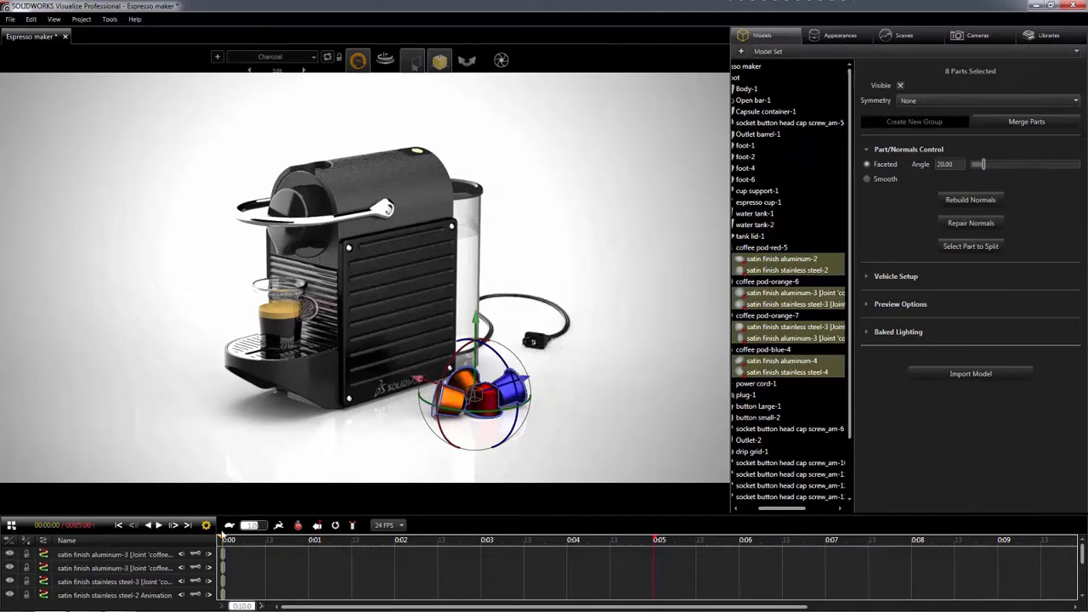
- Move the selected coffee pods out of the frame at the 5-second mark and return the timeline to the start
click(651, 539)
drag(651, 539, 653, 539)
drag(417, 380, 699, 406)
drag(653, 539, 228, 539)
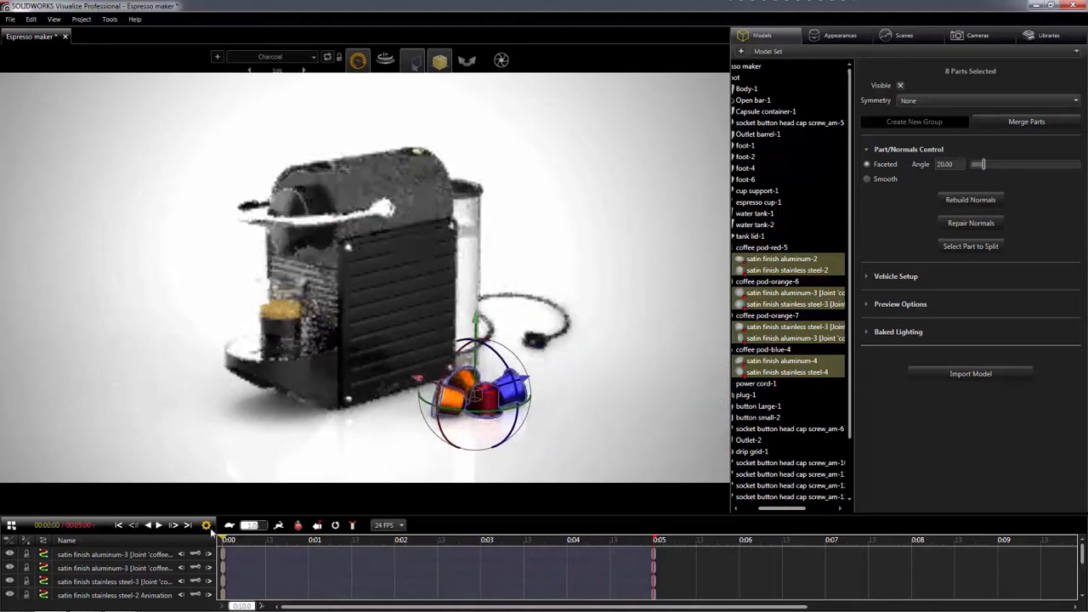
- Add a keyframe for the Animation Camera at the start of the timeline
click(959, 36)
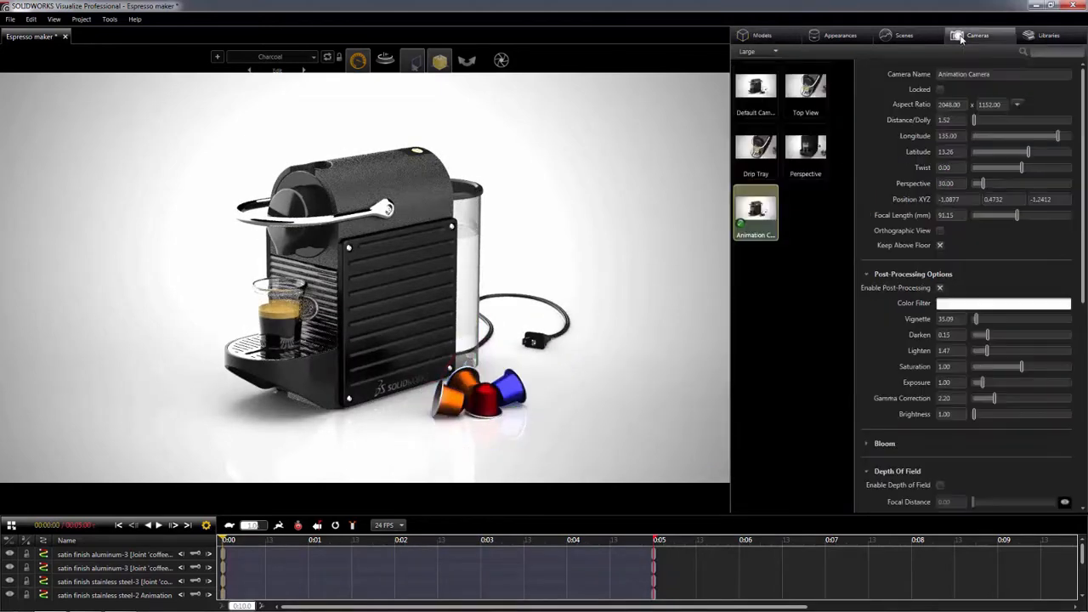
right_click(770, 212)
click(797, 308)
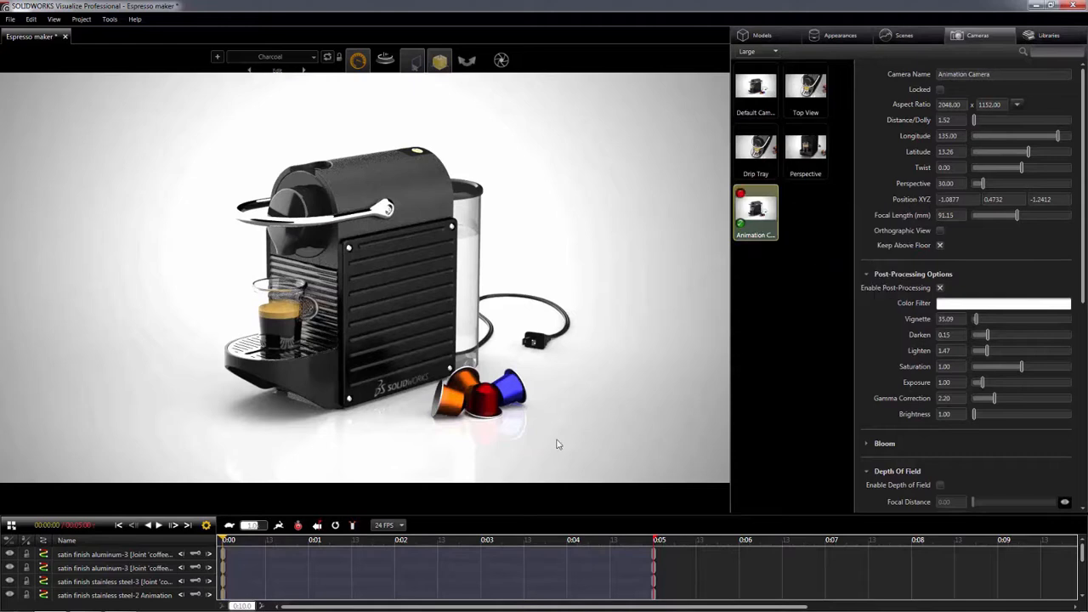
- At 5 seconds, move the Animation Camera to a close frontal view of the cup at about 0.71 distance and -3.32 latitude
drag(223, 541, 654, 553)
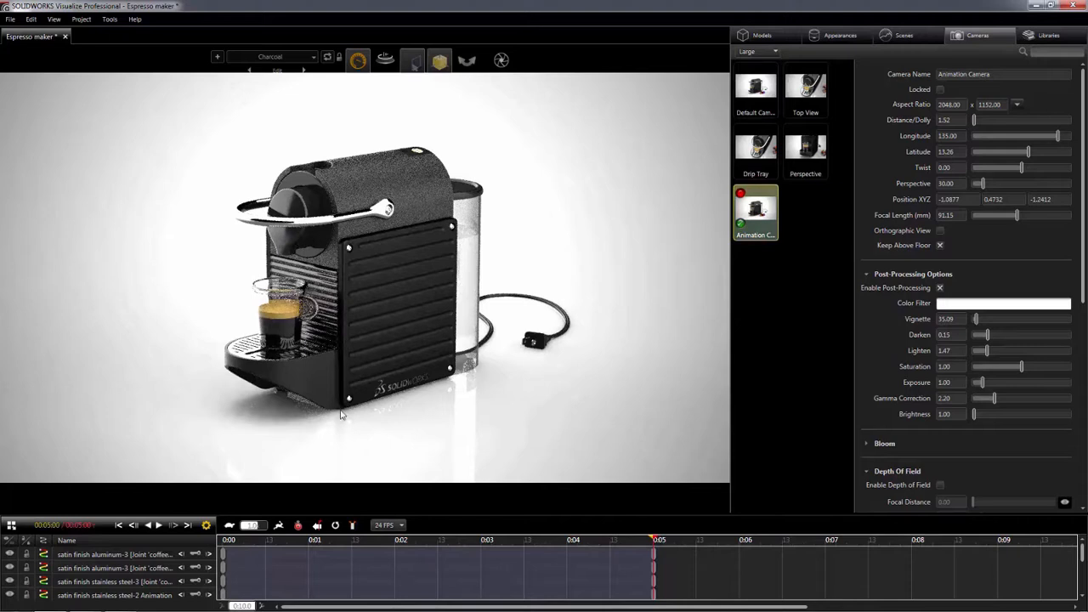
scroll(323, 416, up, 5)
scroll(306, 358, up, 3)
middle_drag(275, 442, 416, 384)
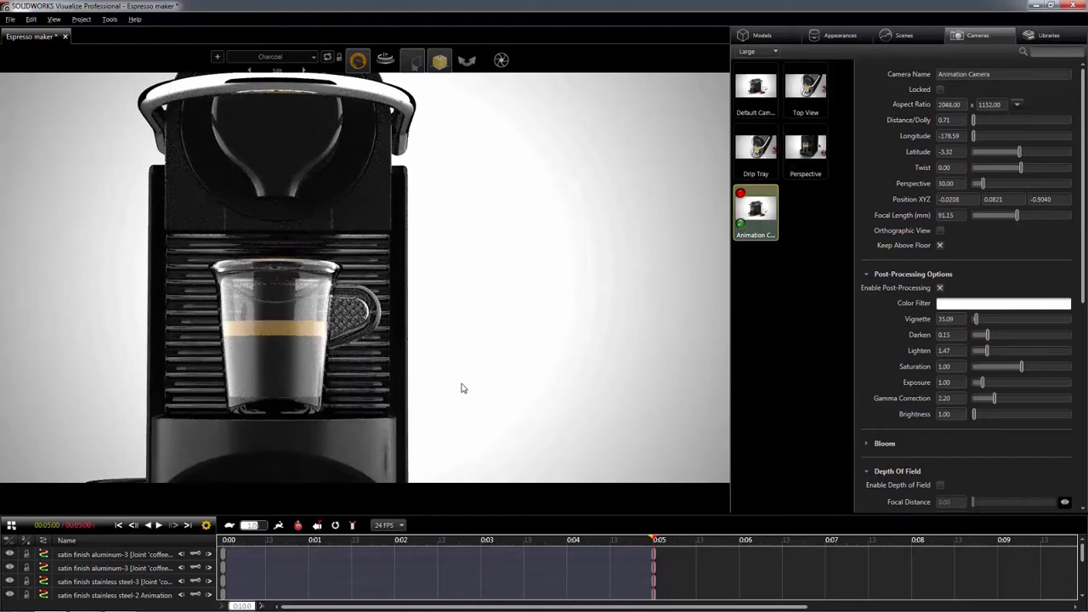
mouse_move(652, 541)
mouse_down()
mouse_move(522, 553)
mouse_move(225, 534)
mouse_move(332, 545)
mouse_move(667, 542)
mouse_up()
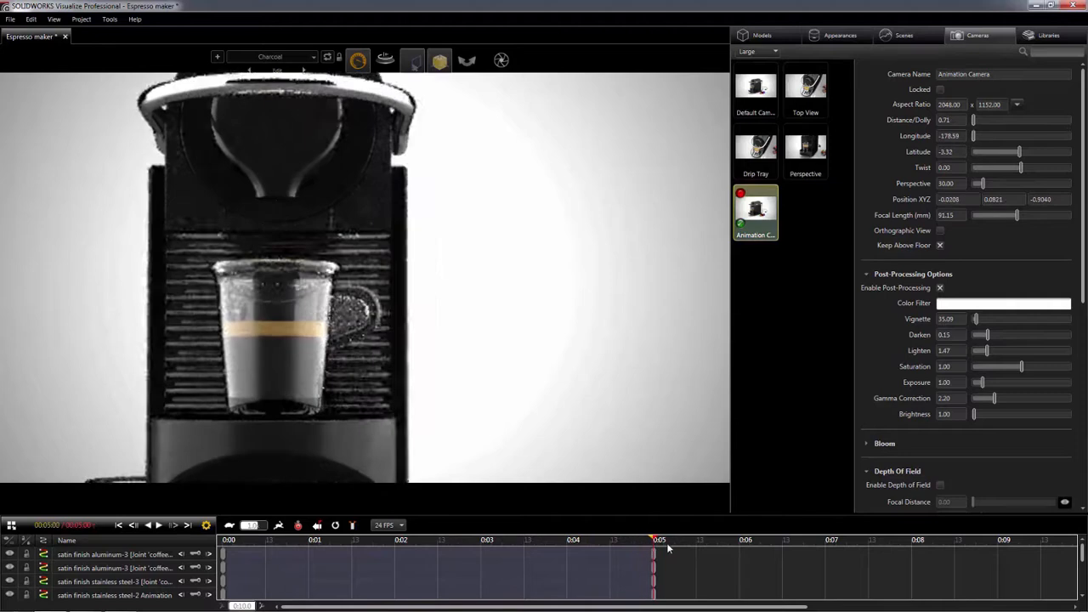
- Set the animation output to create an MPEG-4 movie and send it to the render queue
mouse_move(500, 60)
click(501, 83)
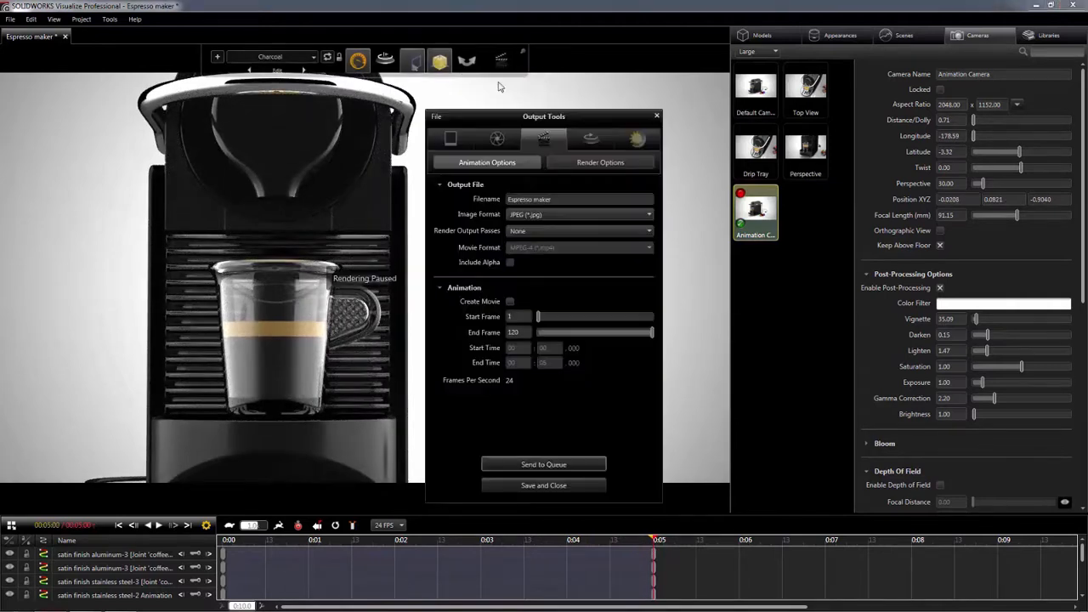
click(521, 163)
click(511, 301)
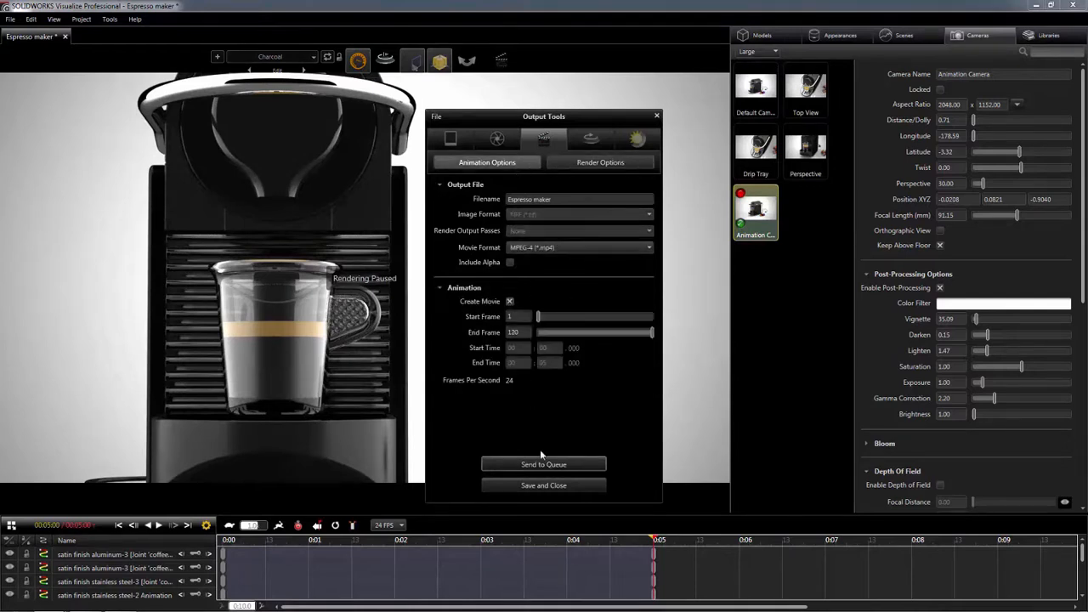
click(543, 464)
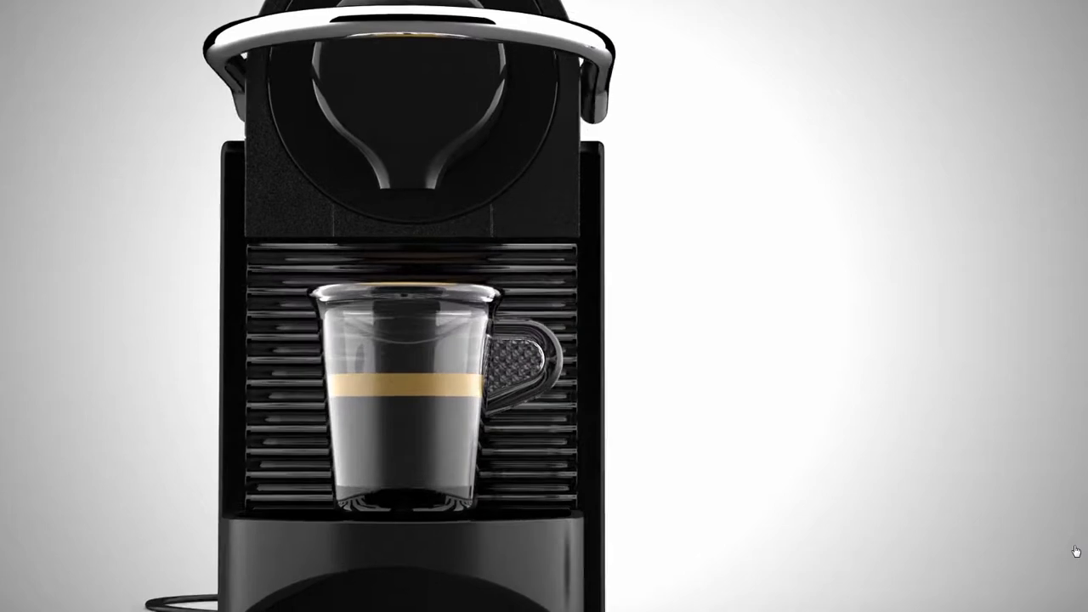
- Activate the Default Camera and return the animation timeline to the start
key(Right)
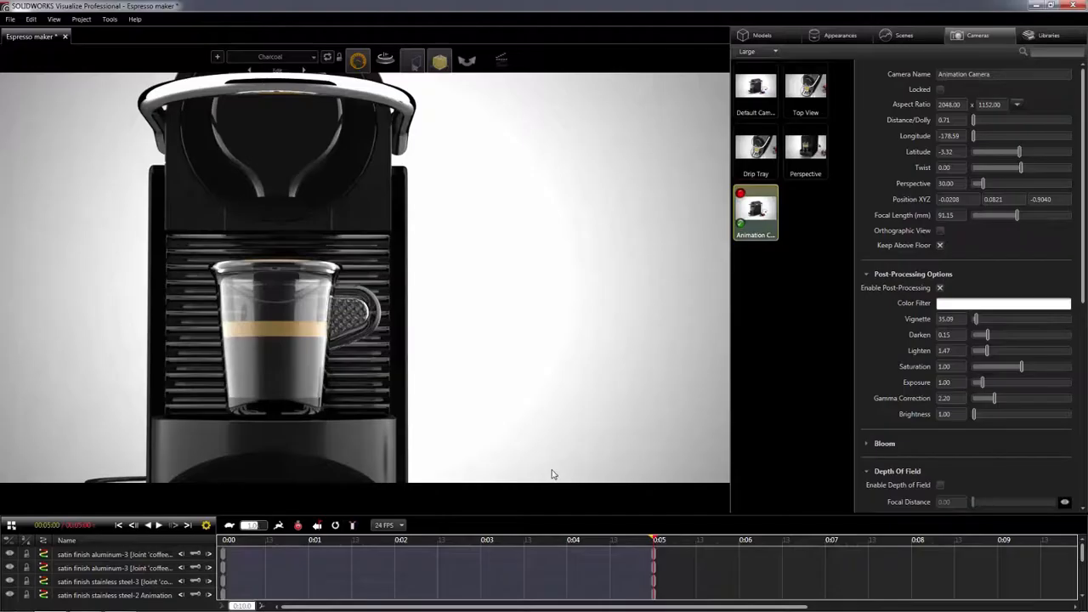
click(763, 89)
double_click(763, 89)
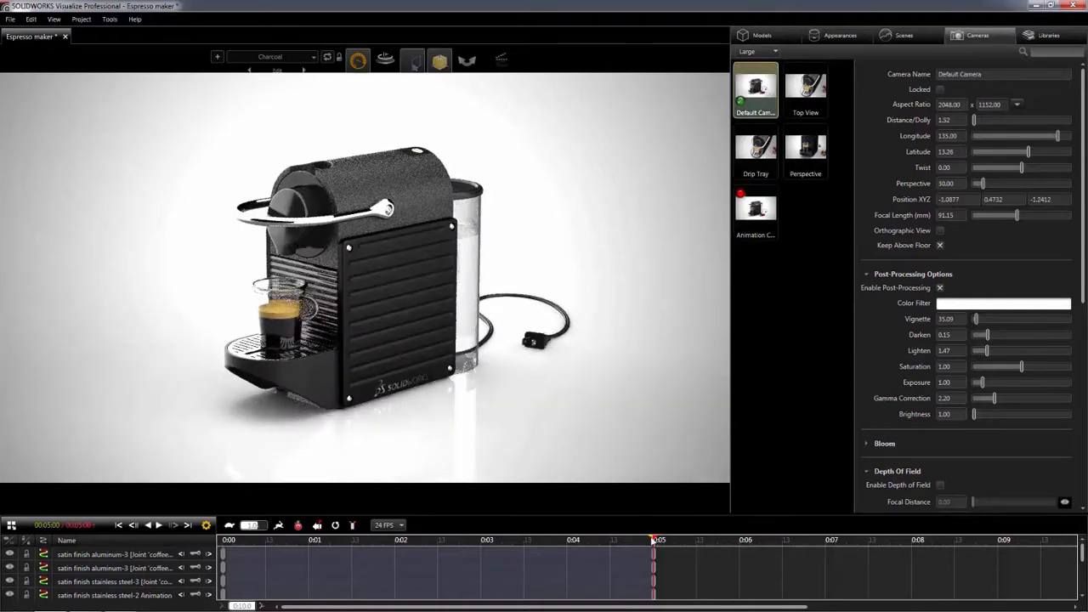
drag(643, 543, 212, 528)
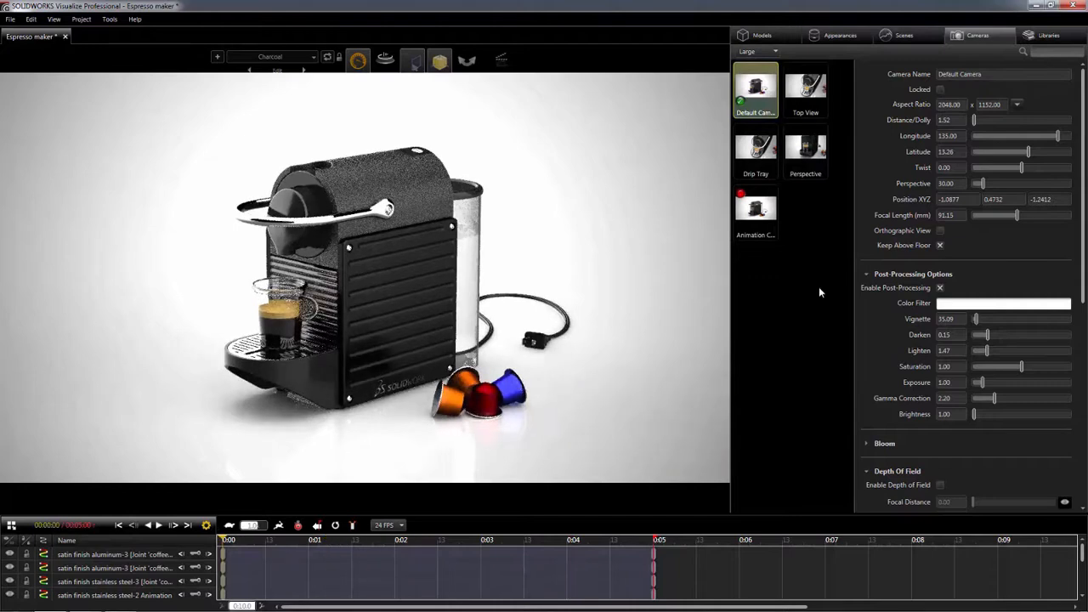
- Duplicate the Default Camera as VR and orbit the new camera to about 132.59 longitude and 11.35 latitude
key(ctrl+v)
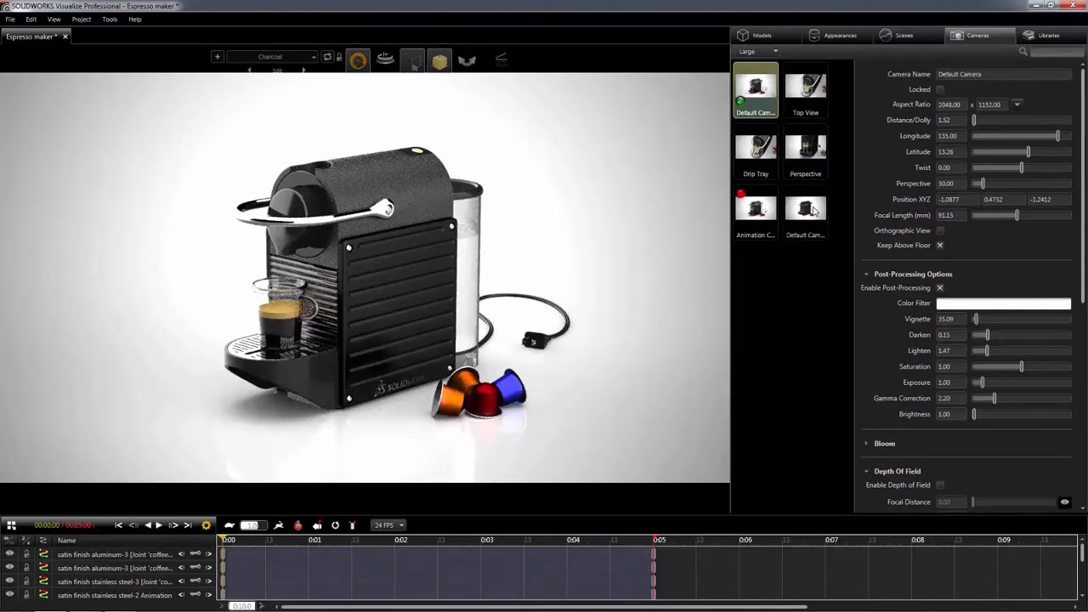
double_click(815, 222)
drag(988, 74, 942, 74)
text(VR)
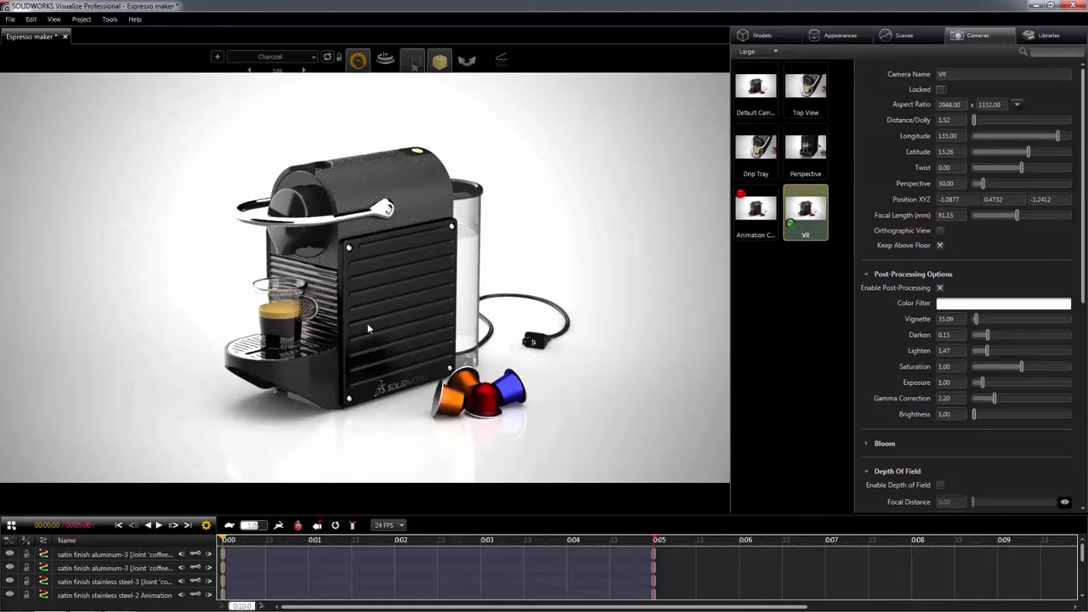
drag(370, 334, 370, 304)
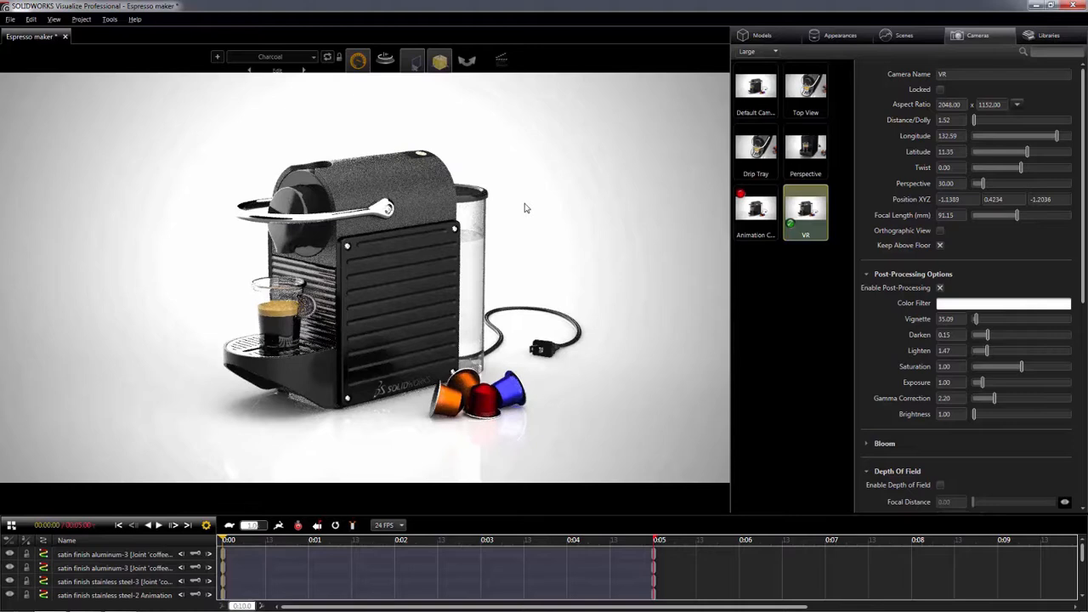
- Set the espresso maker's render output mode to VR and send the JPEG job to the render queue
mouse_move(503, 64)
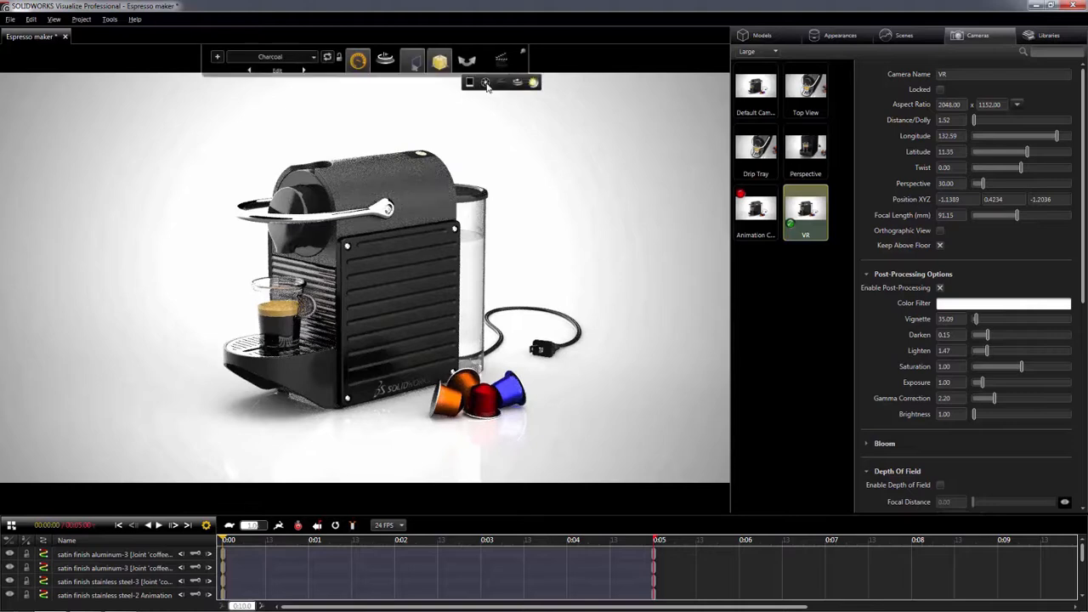
click(487, 84)
click(537, 237)
click(533, 287)
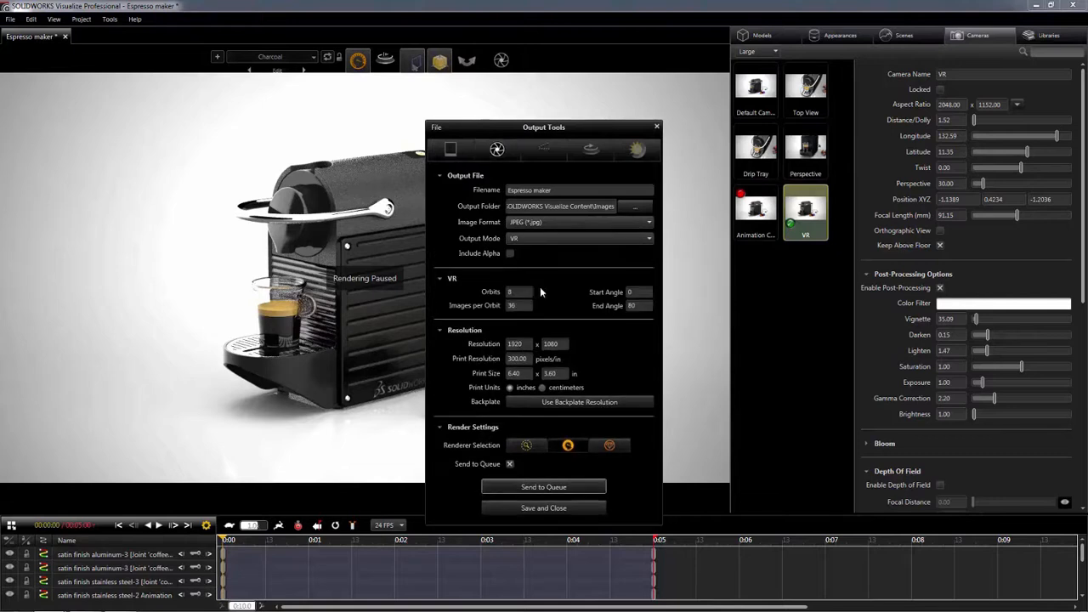
click(544, 487)
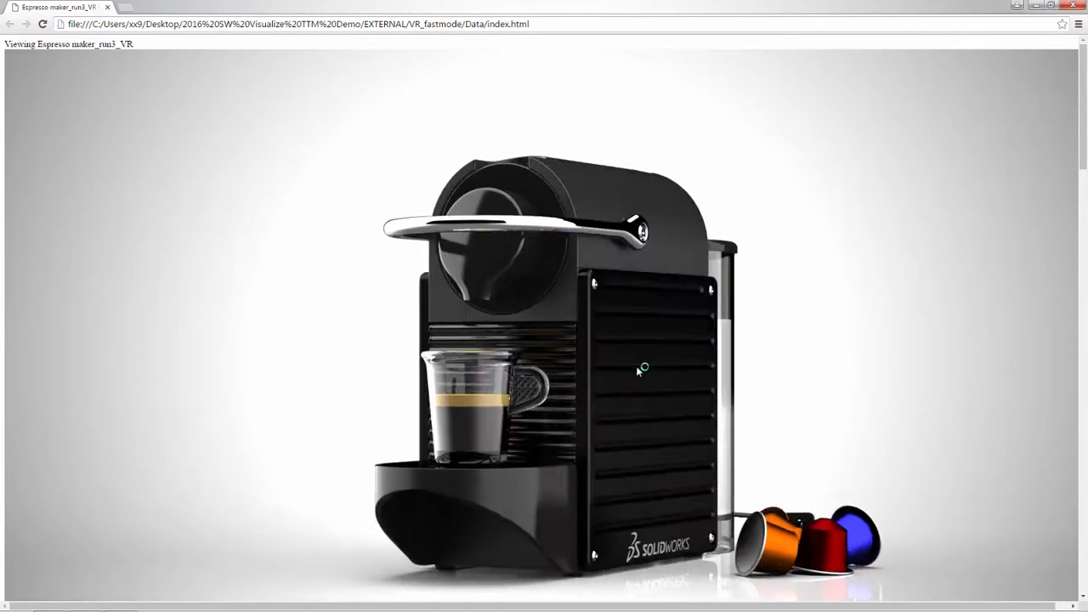
- Examine the espresso maker's interactive VR render from several angles in the browser, and look around the aircraft cabin panorama
drag(551, 375, 396, 392)
drag(304, 393, 719, 520)
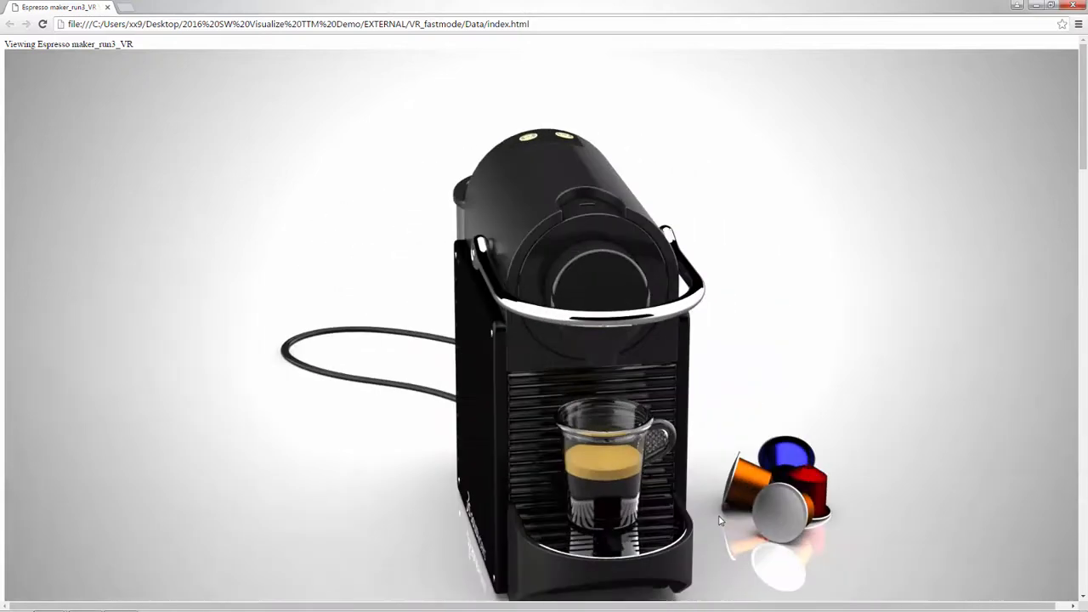
drag(692, 464, 589, 426)
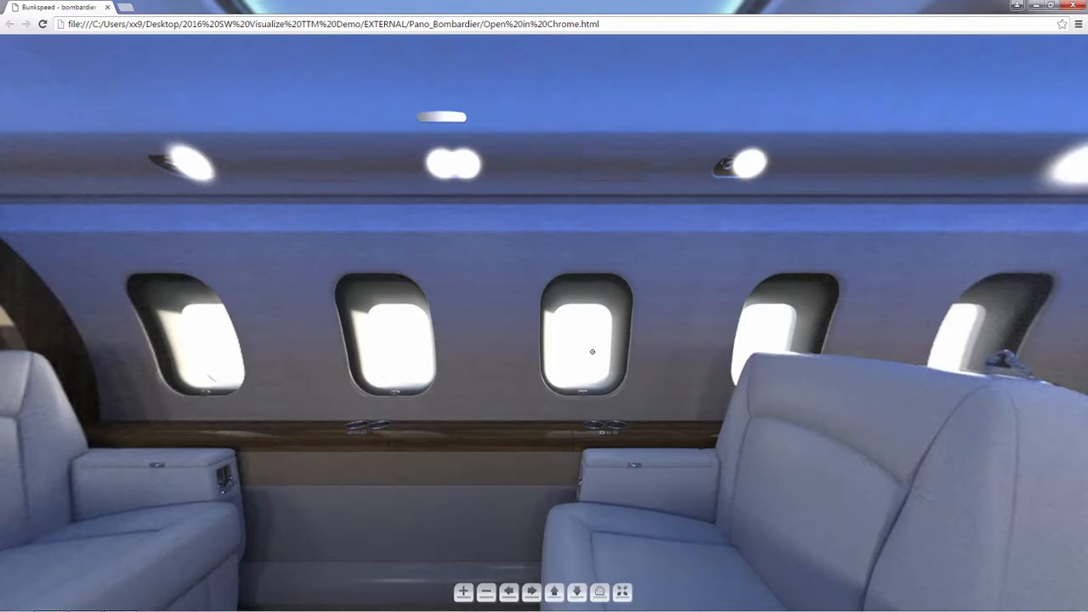
drag(592, 353, 601, 351)
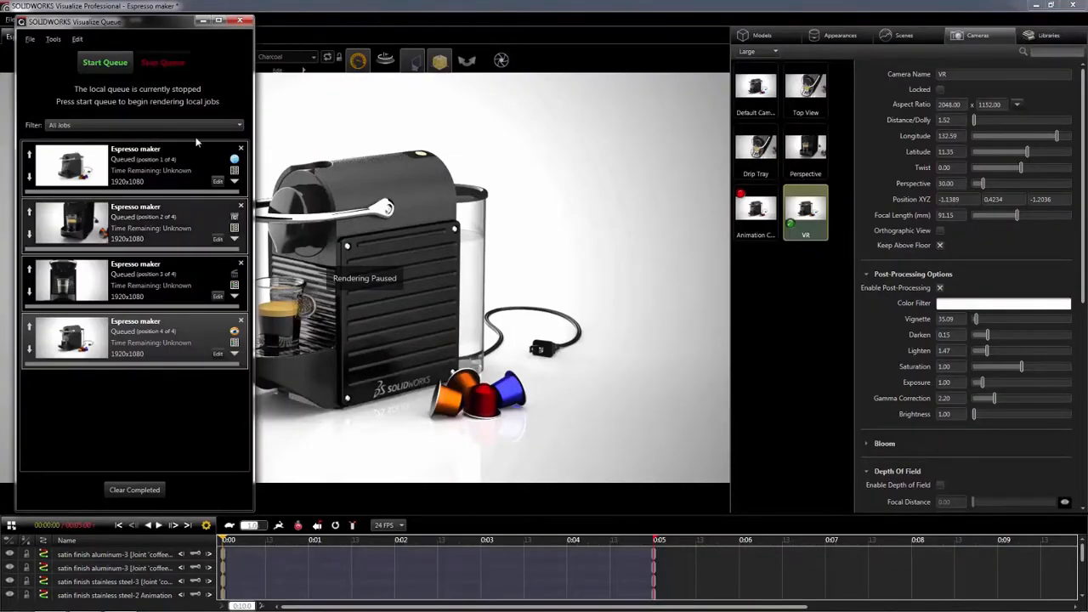
- Start the render queue to process the espresso maker jobs
click(113, 63)
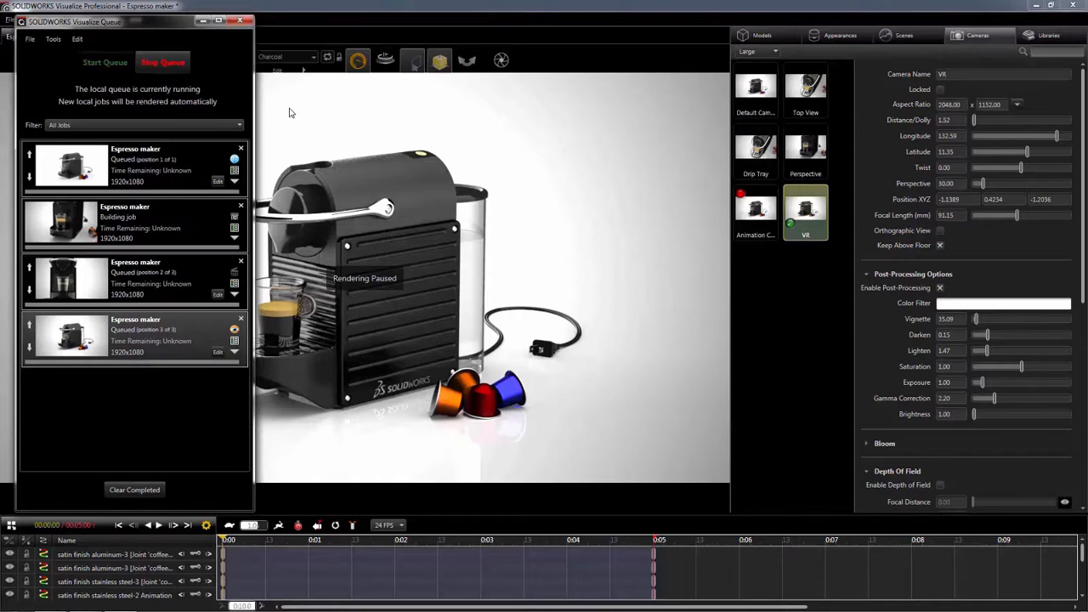